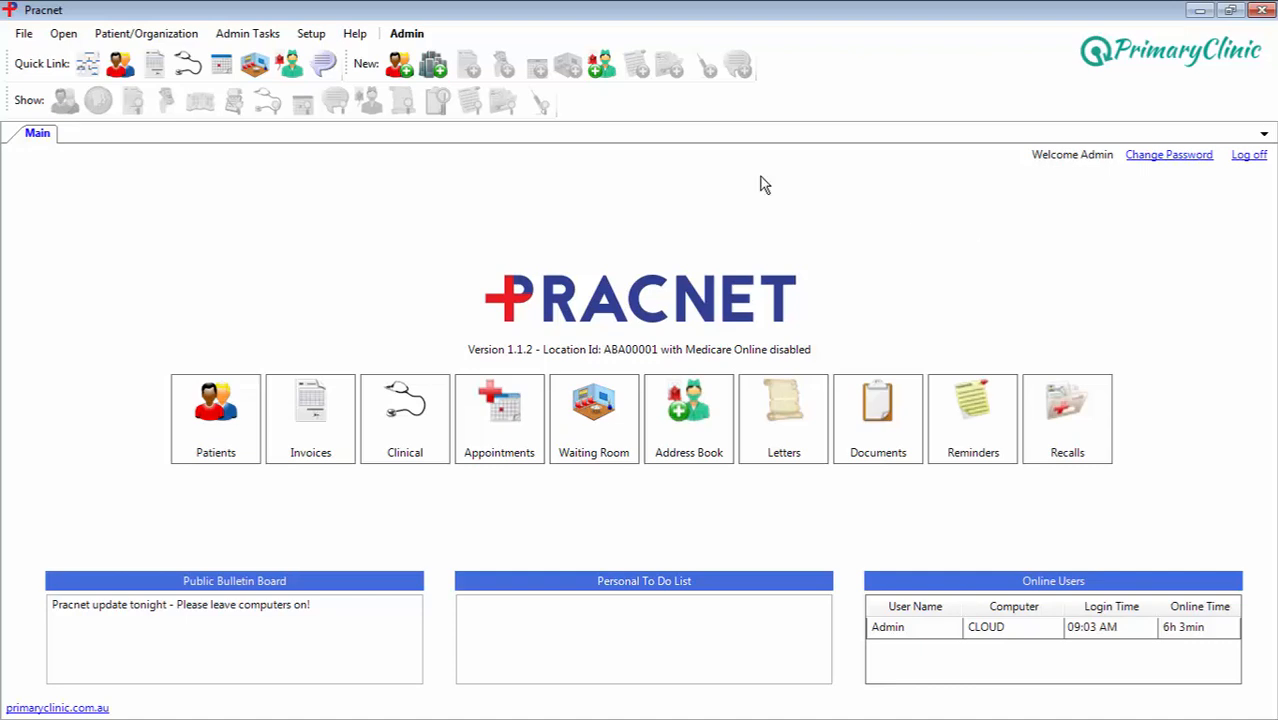
# Open the appointment scheduling setup and select the test doctor as the provider
pyautogui.click(312, 34)
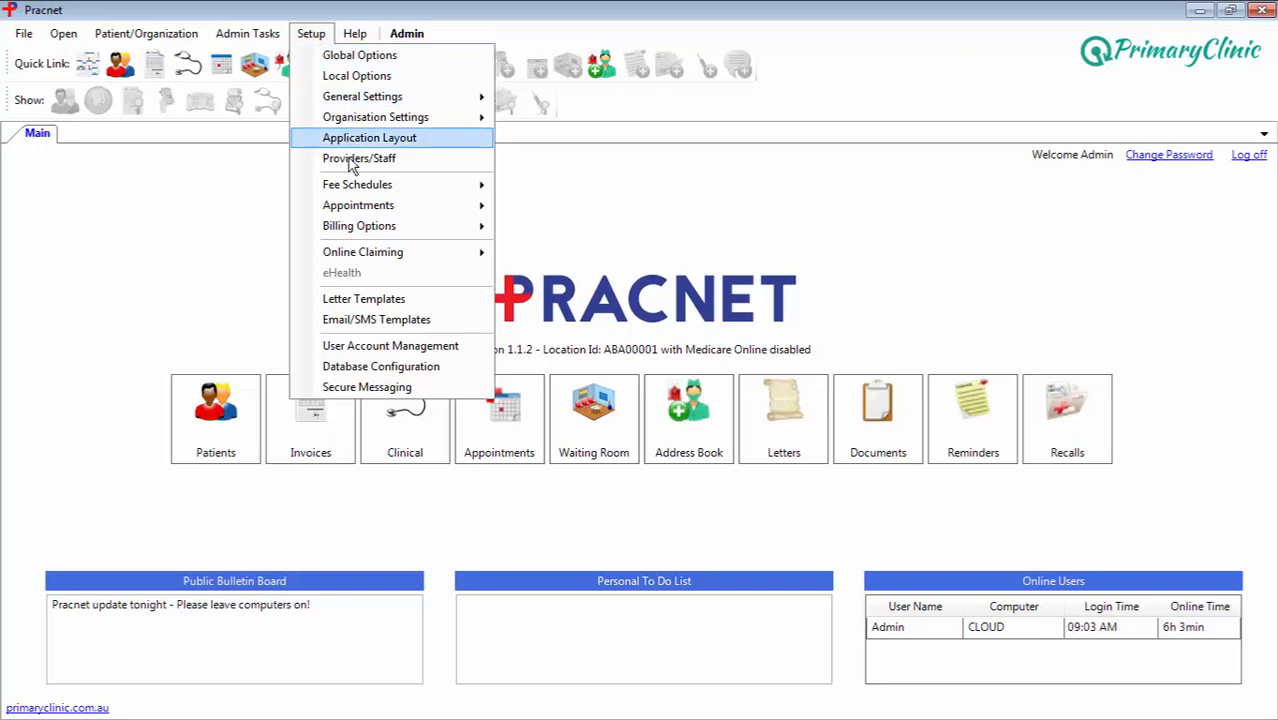
pyautogui.moveTo(372, 207)
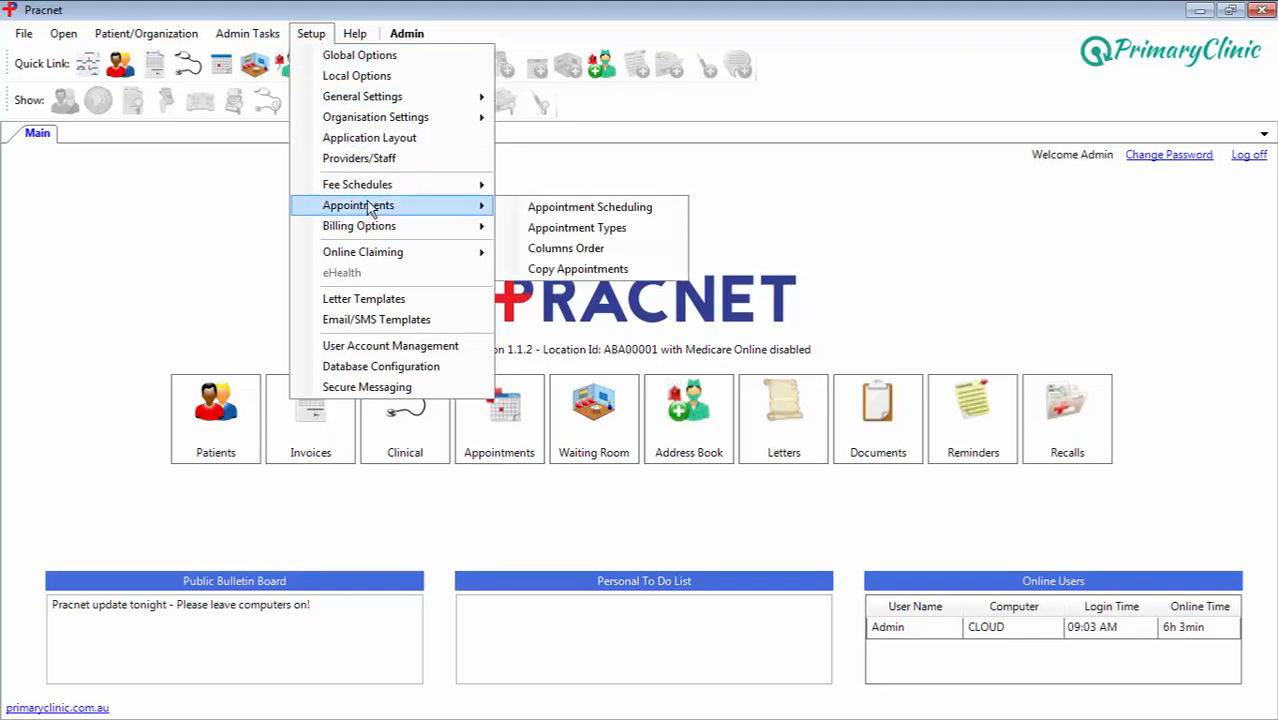
pyautogui.click(539, 211)
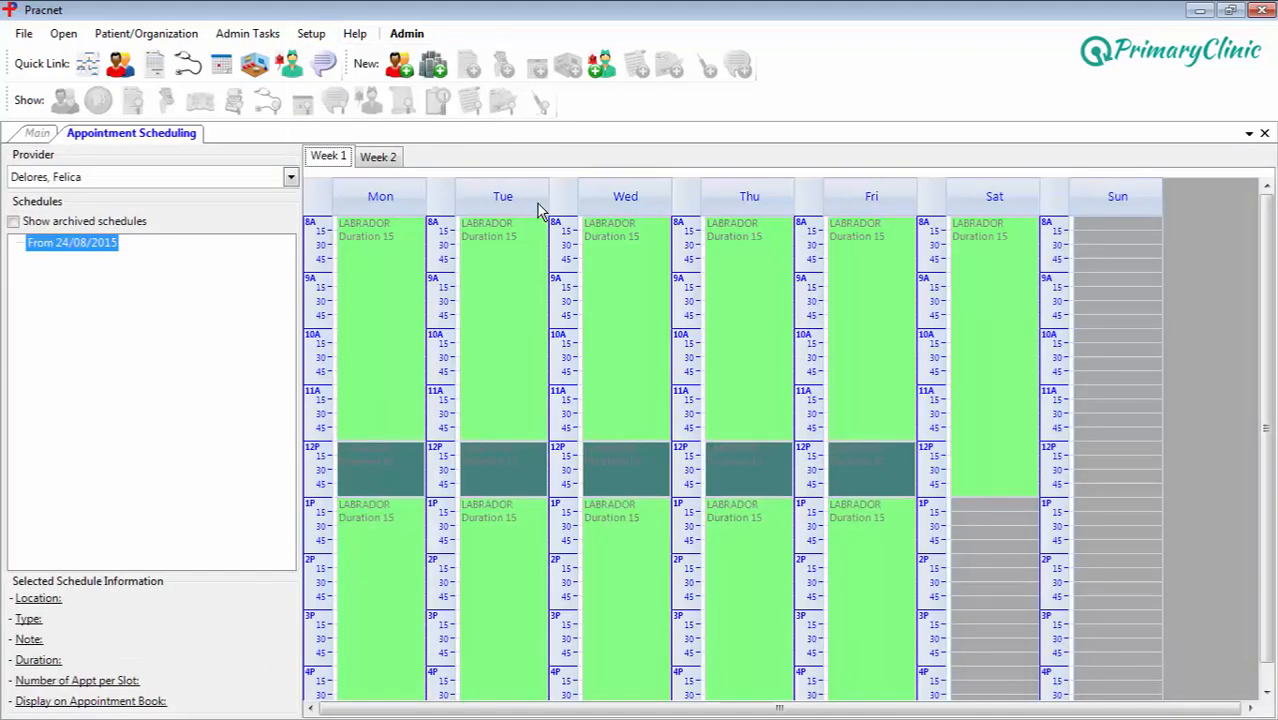
pyautogui.click(291, 178)
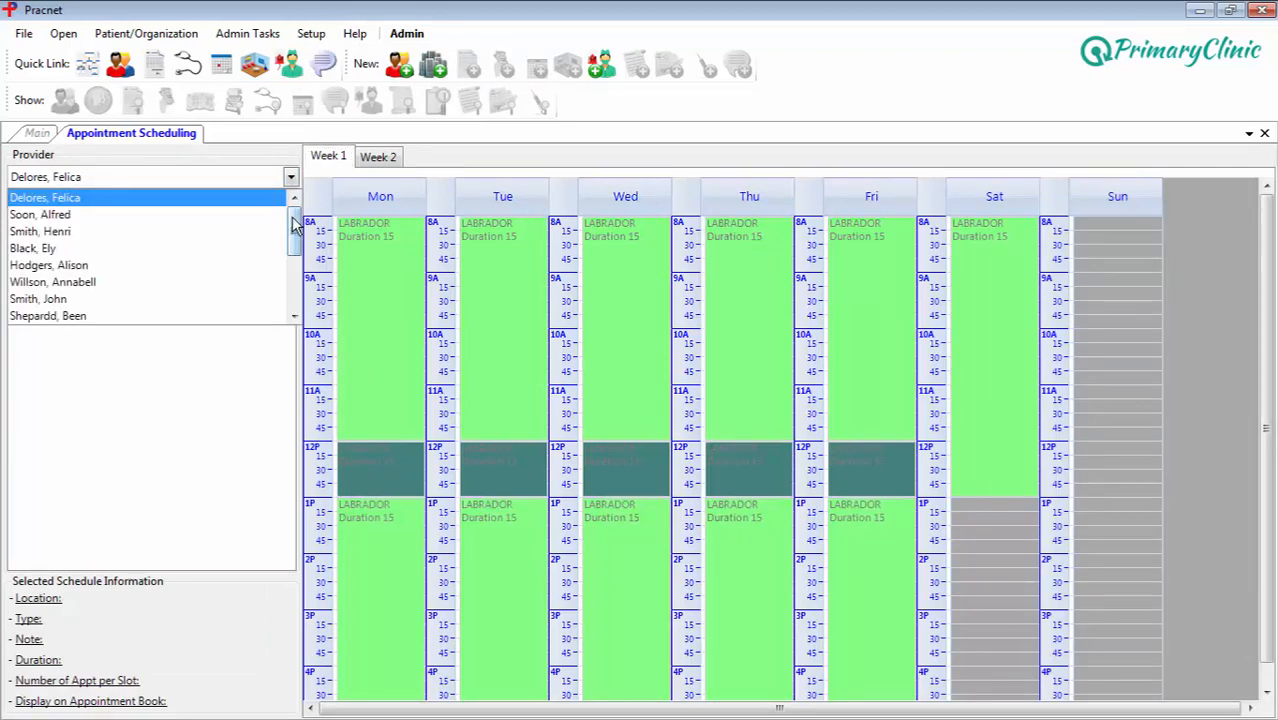
pyautogui.moveTo(294, 240); pyautogui.dragTo(298, 300)
pyautogui.click(260, 318)
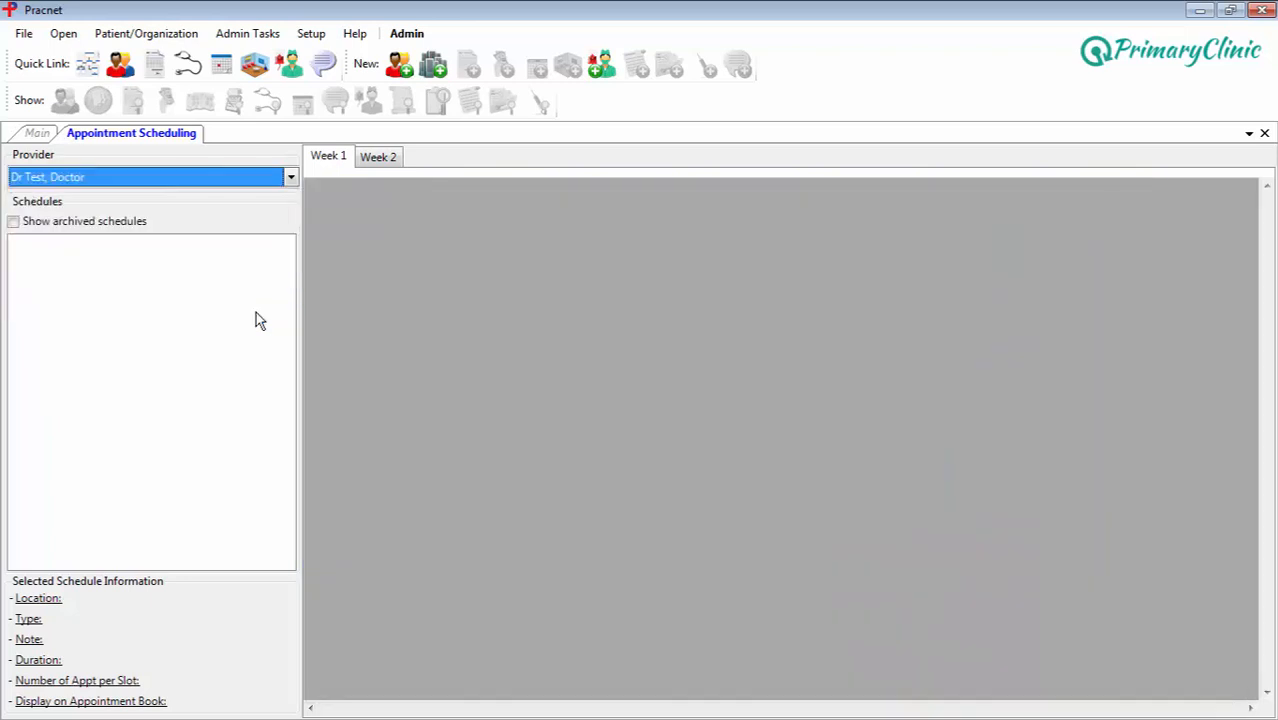
# Start a new main schedule for the provider, picking 24/01/2017 as the start date and 31/03/2017 as the end date
pyautogui.rightClick(135, 365)
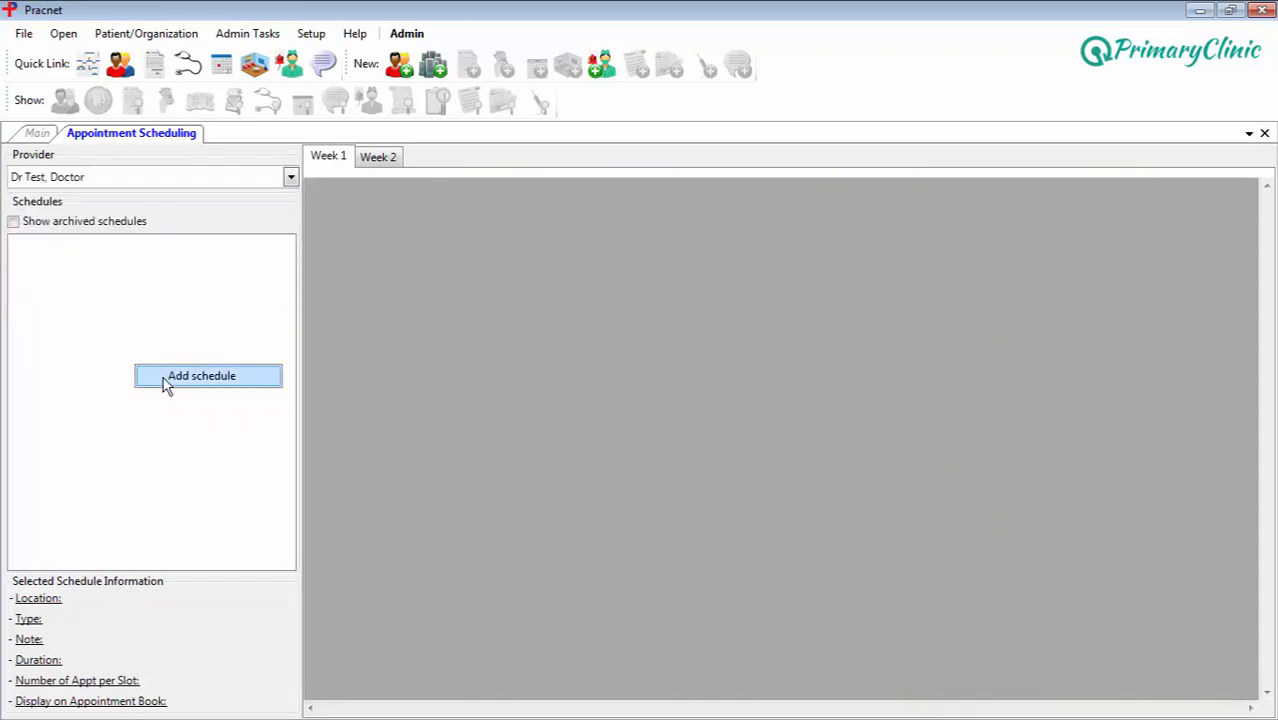
pyautogui.click(166, 385)
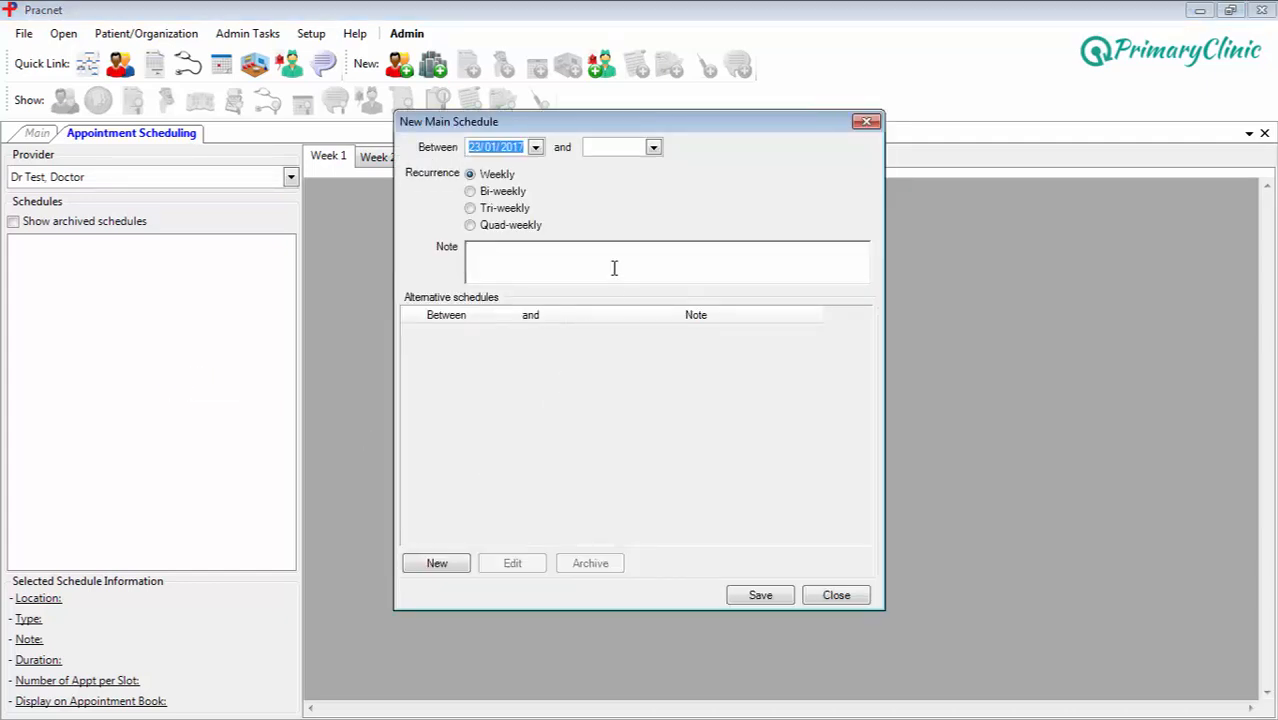
pyautogui.click(535, 147)
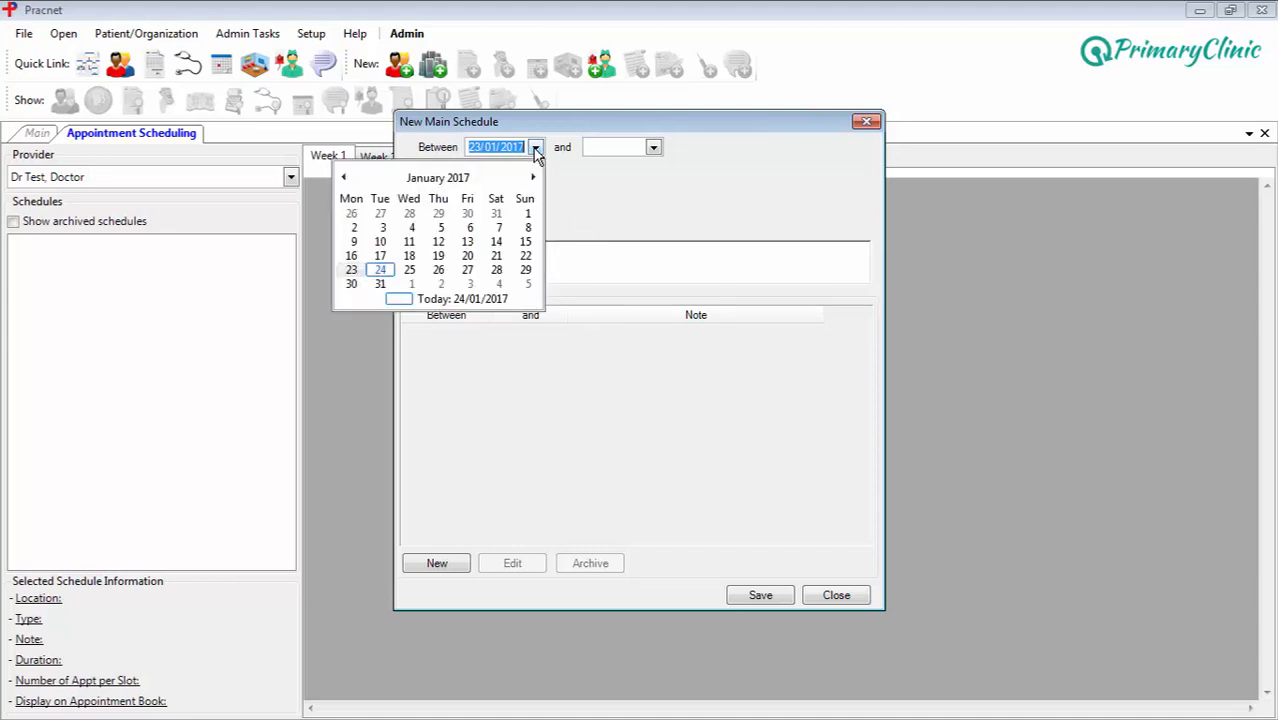
pyautogui.click(379, 268)
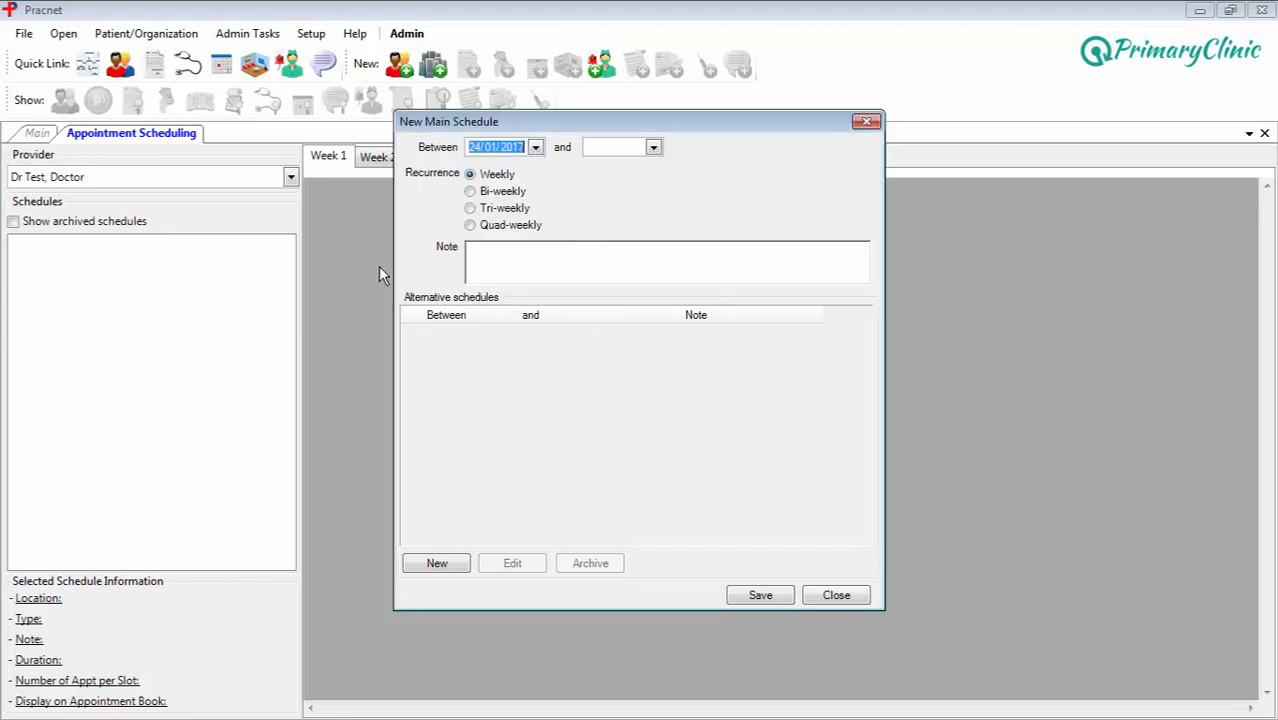
pyautogui.click(652, 148)
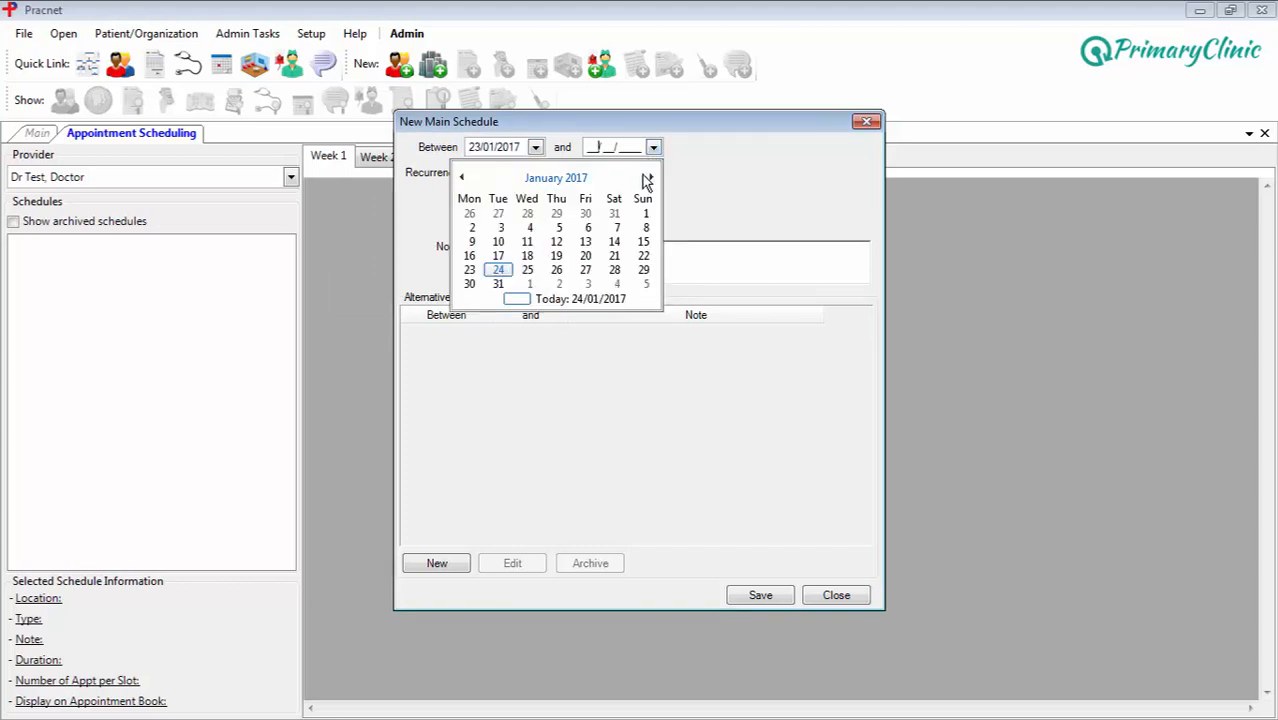
pyautogui.click(650, 177)
pyautogui.click(650, 177)
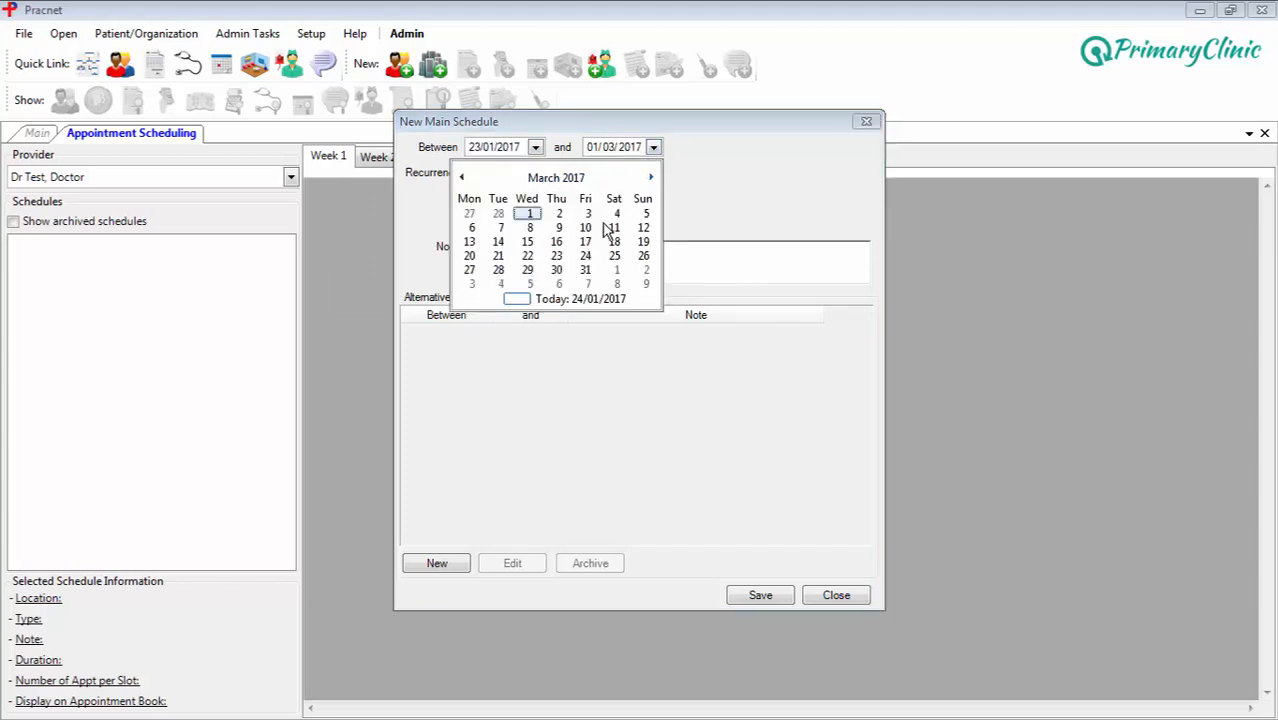
pyautogui.click(586, 270)
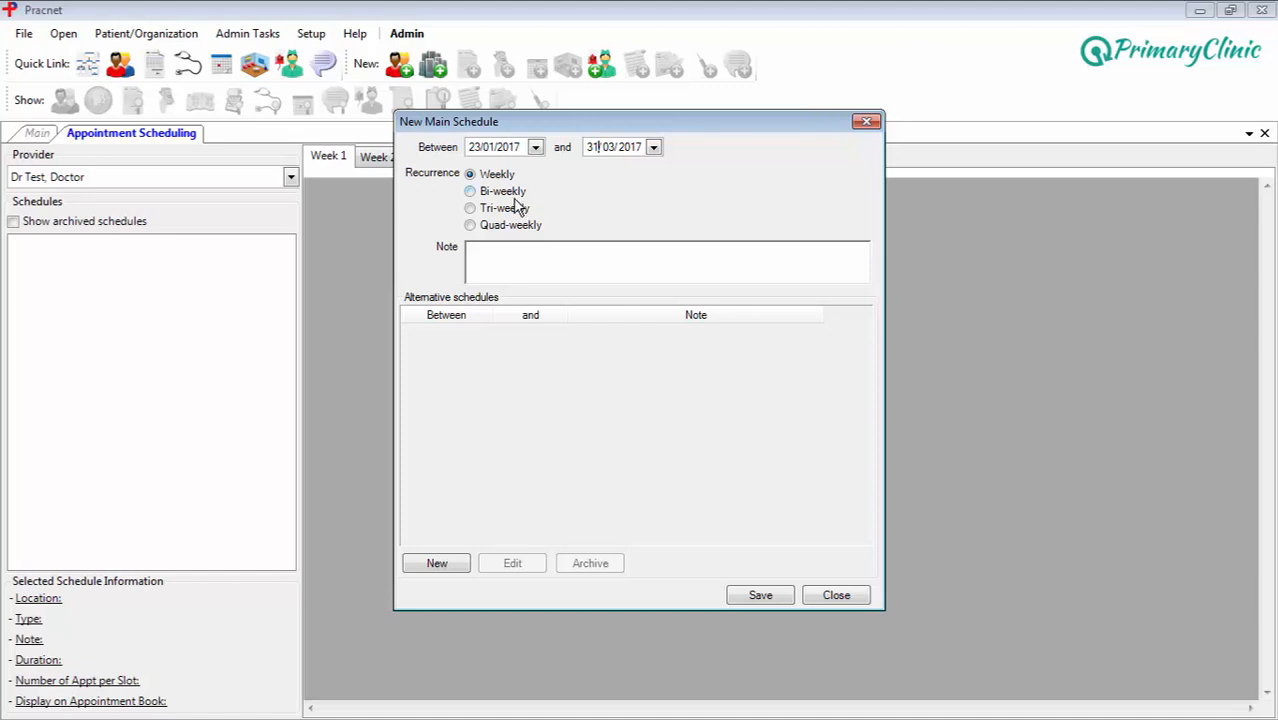
# Set the main schedule's recurrence to Bi-weekly, leave the note empty, and save the schedule
pyautogui.click(507, 197)
pyautogui.click(475, 254)
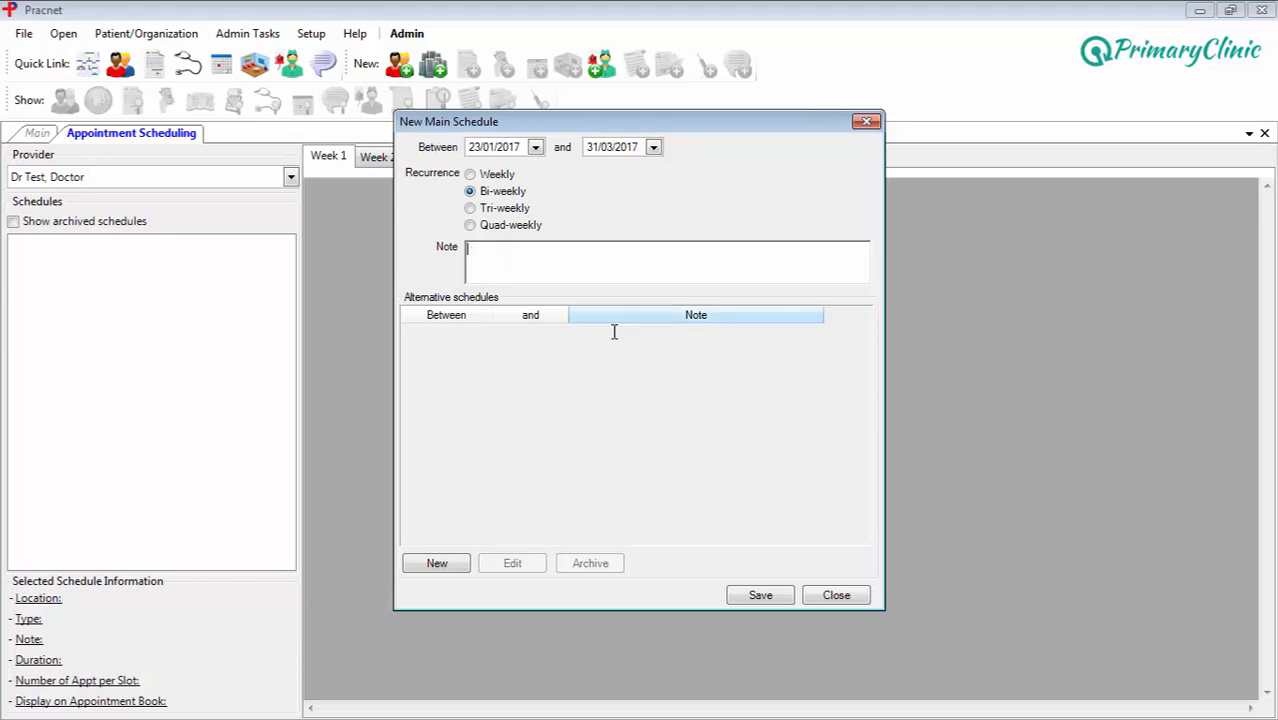
pyautogui.click(750, 595)
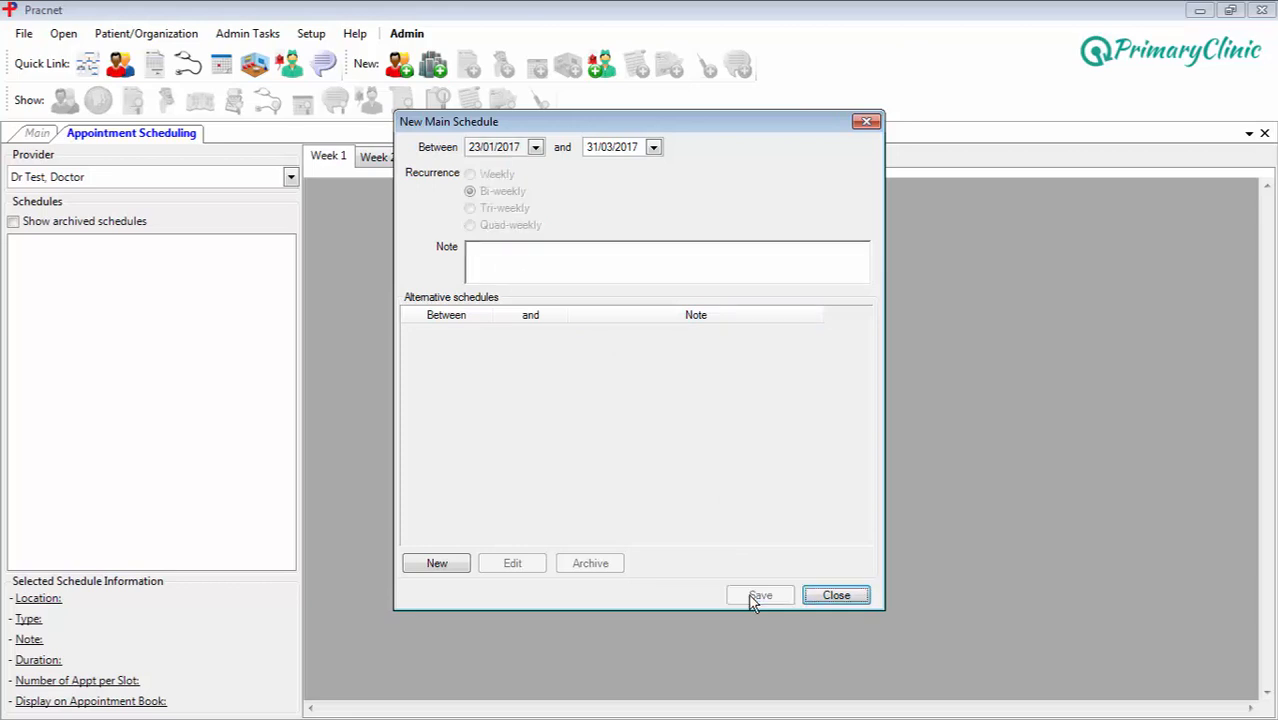
pyautogui.click(833, 596)
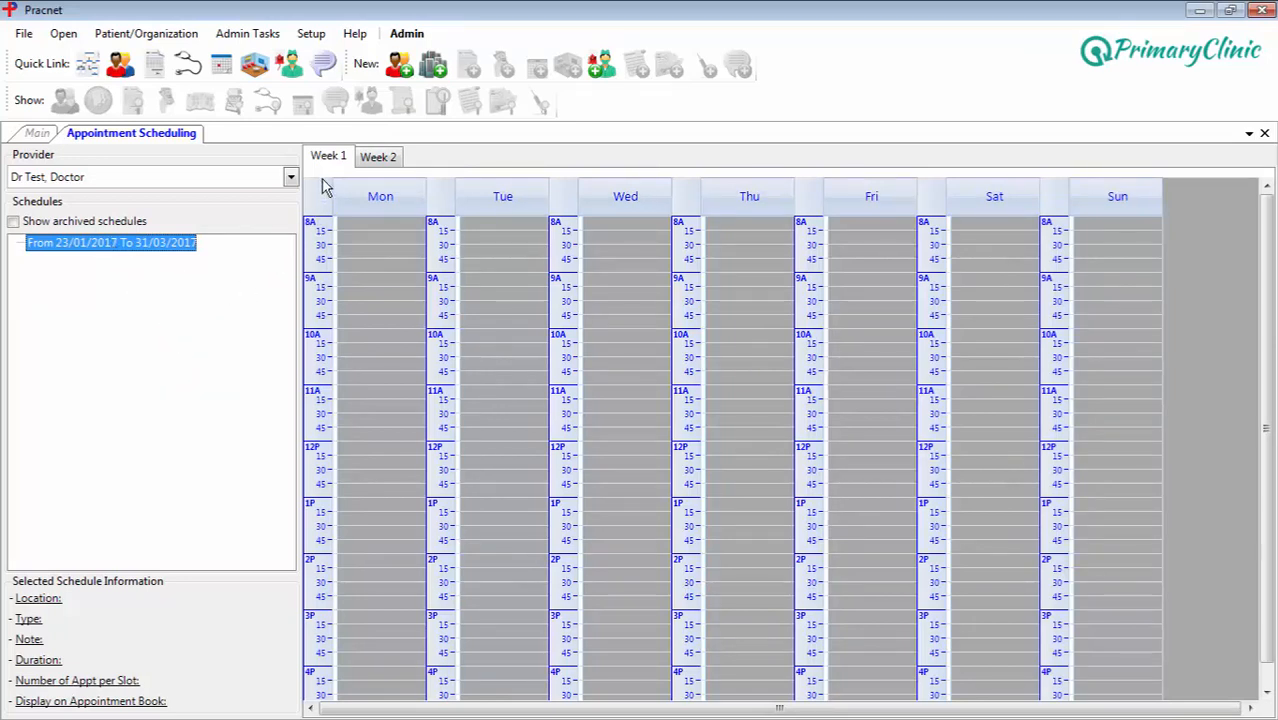
# Add a Working appointment schedule on Monday of Week 1 from 08:00 AM to 12:00 PM with a duration of 15
pyautogui.click(371, 158)
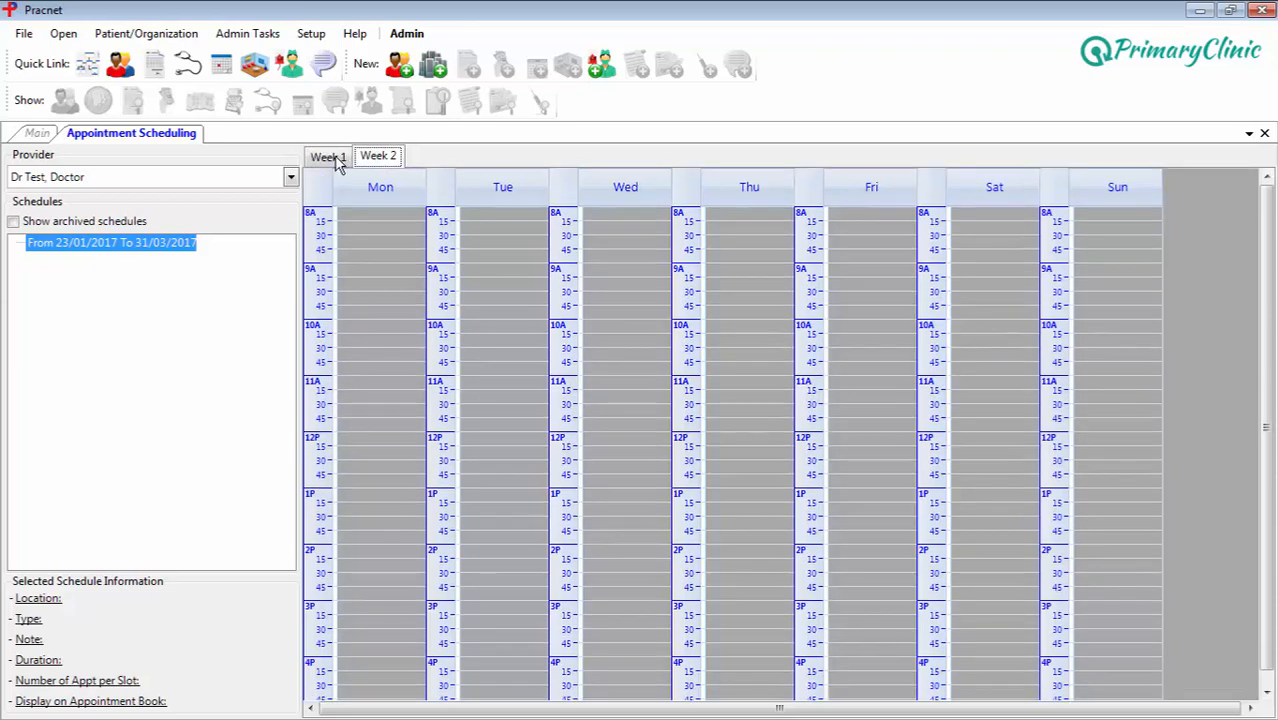
pyautogui.click(337, 160)
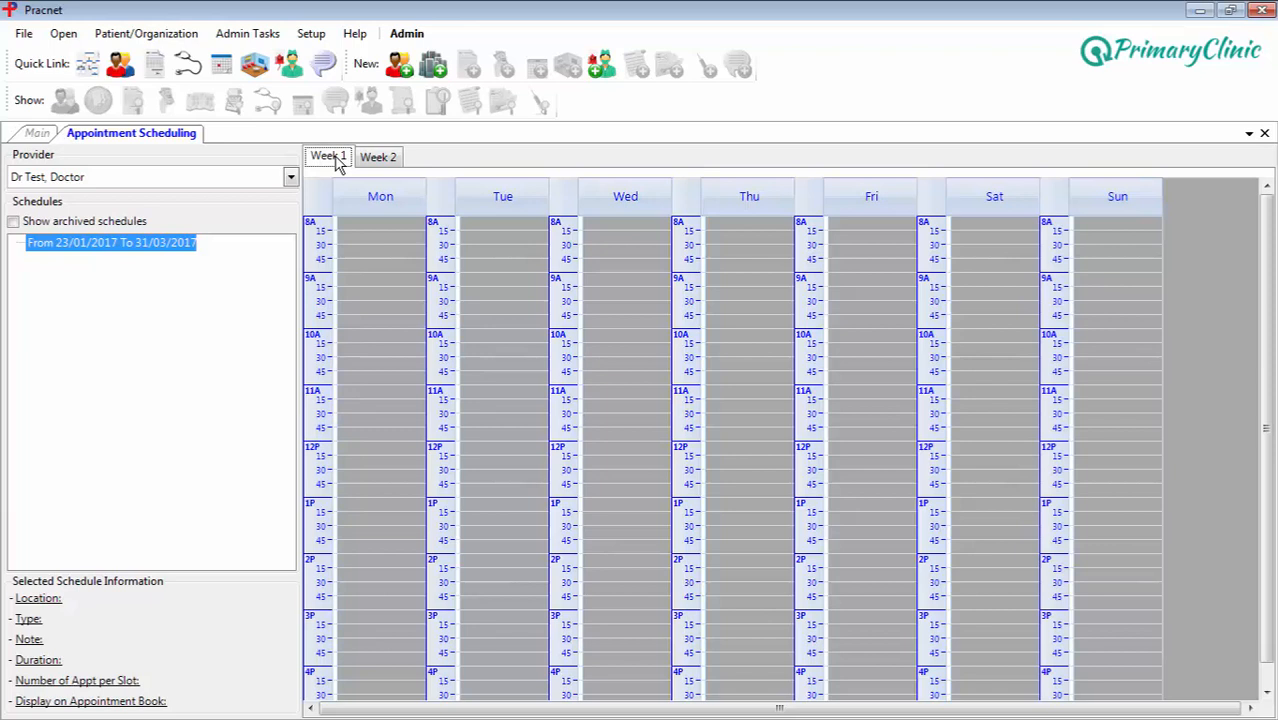
pyautogui.click(373, 160)
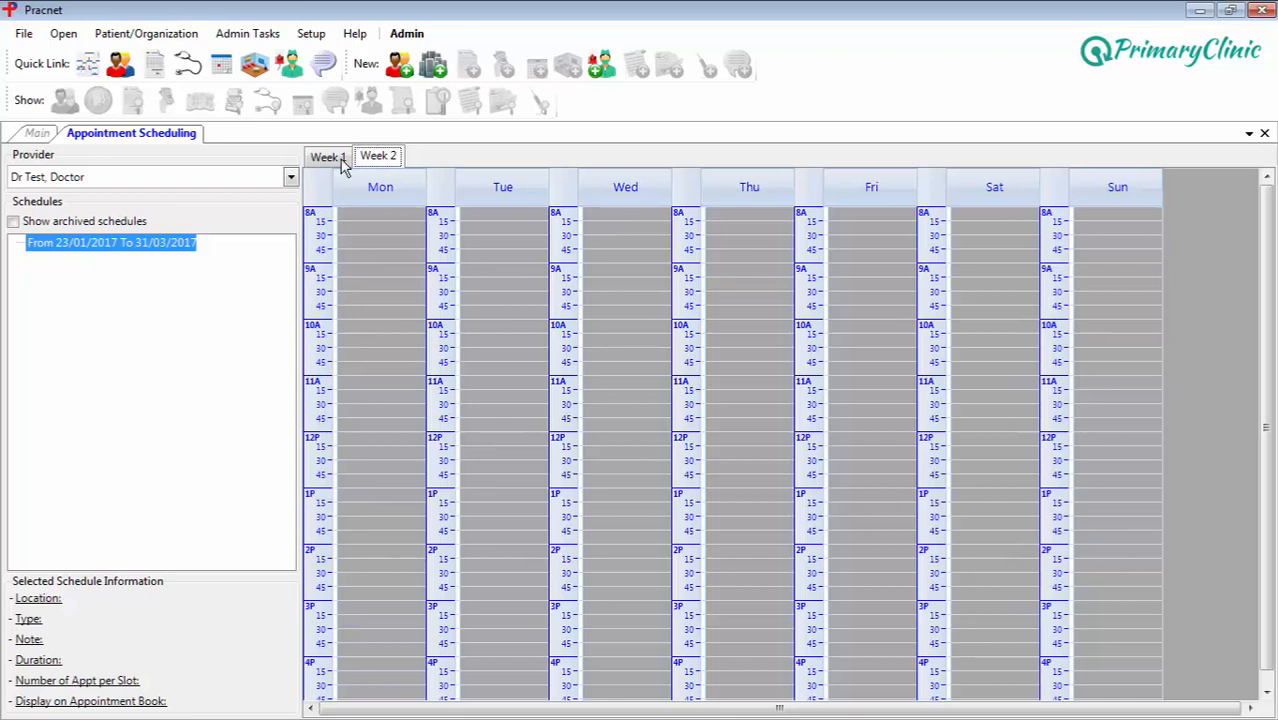
pyautogui.click(330, 158)
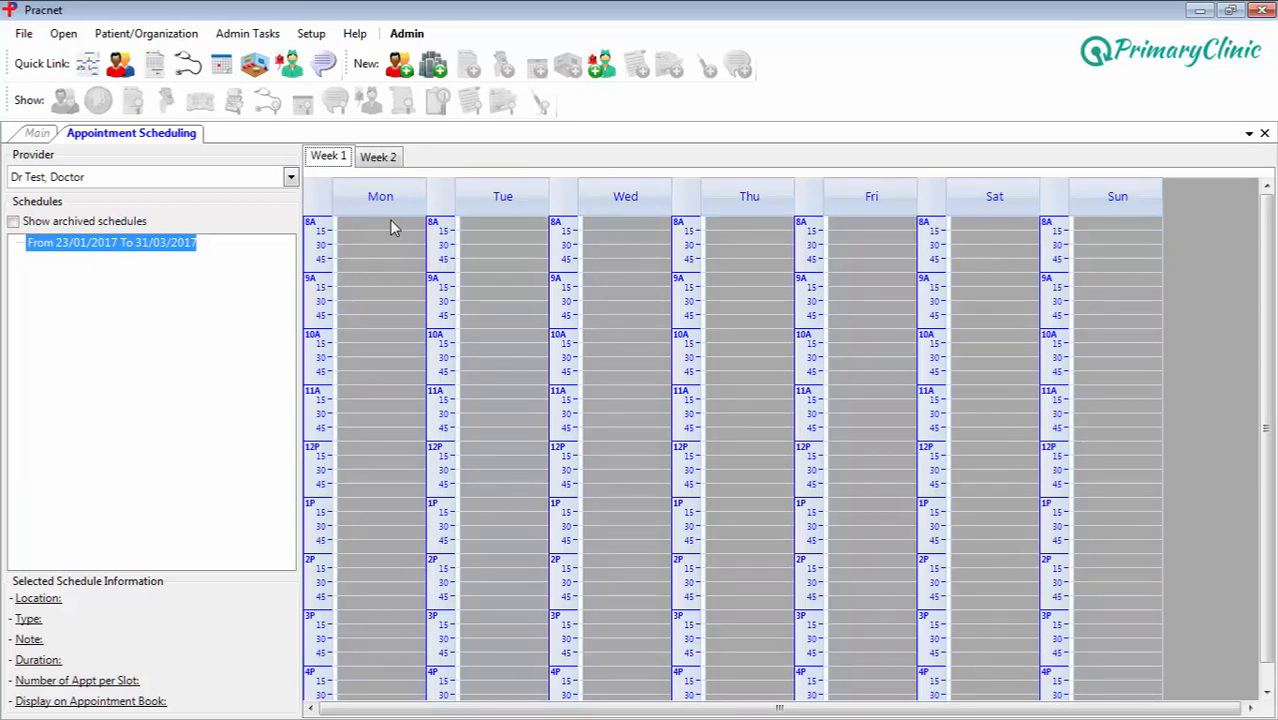
pyautogui.rightClick(391, 226)
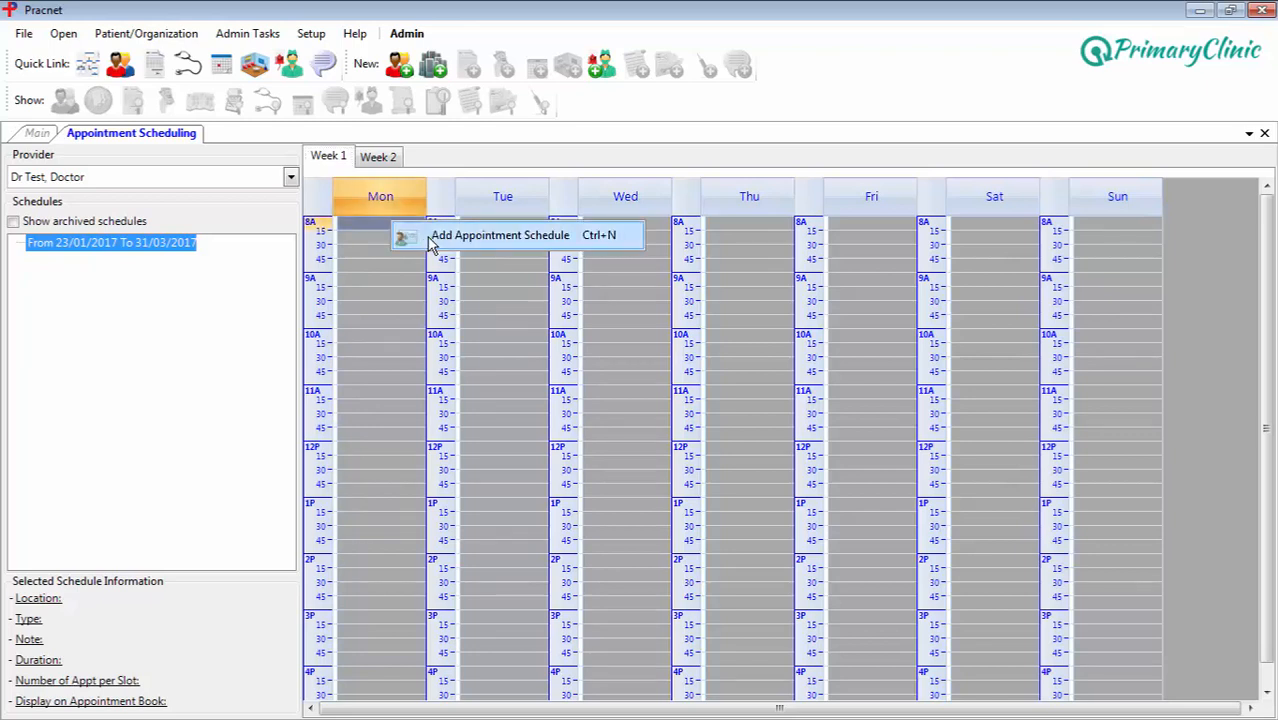
pyautogui.click(370, 222)
pyautogui.moveTo(370, 222); pyautogui.dragTo(381, 438)
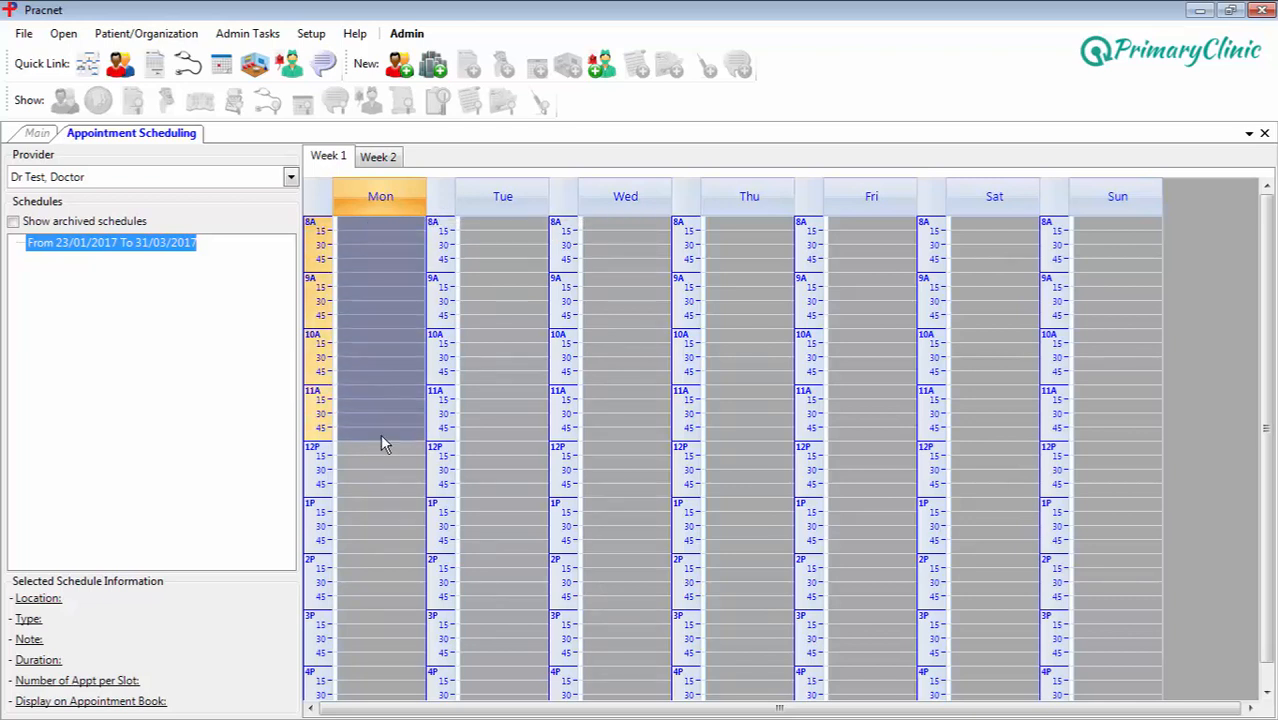
pyautogui.rightClick(379, 415)
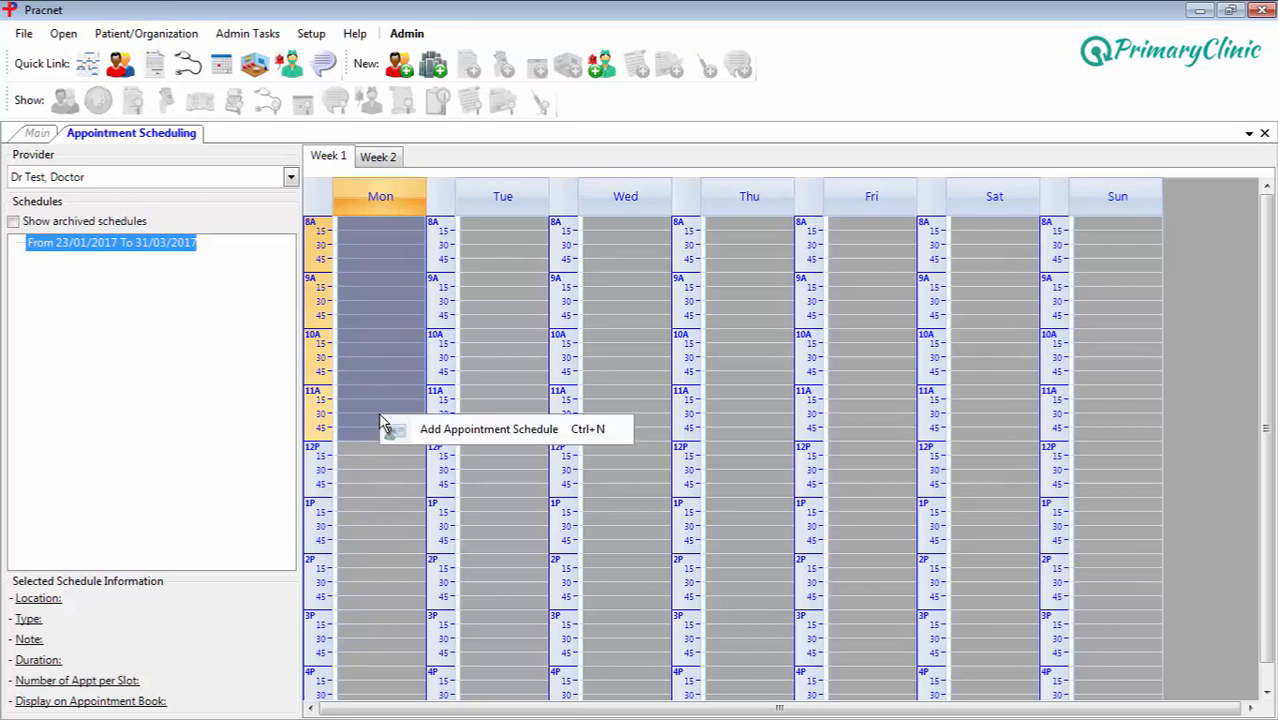
pyautogui.click(427, 432)
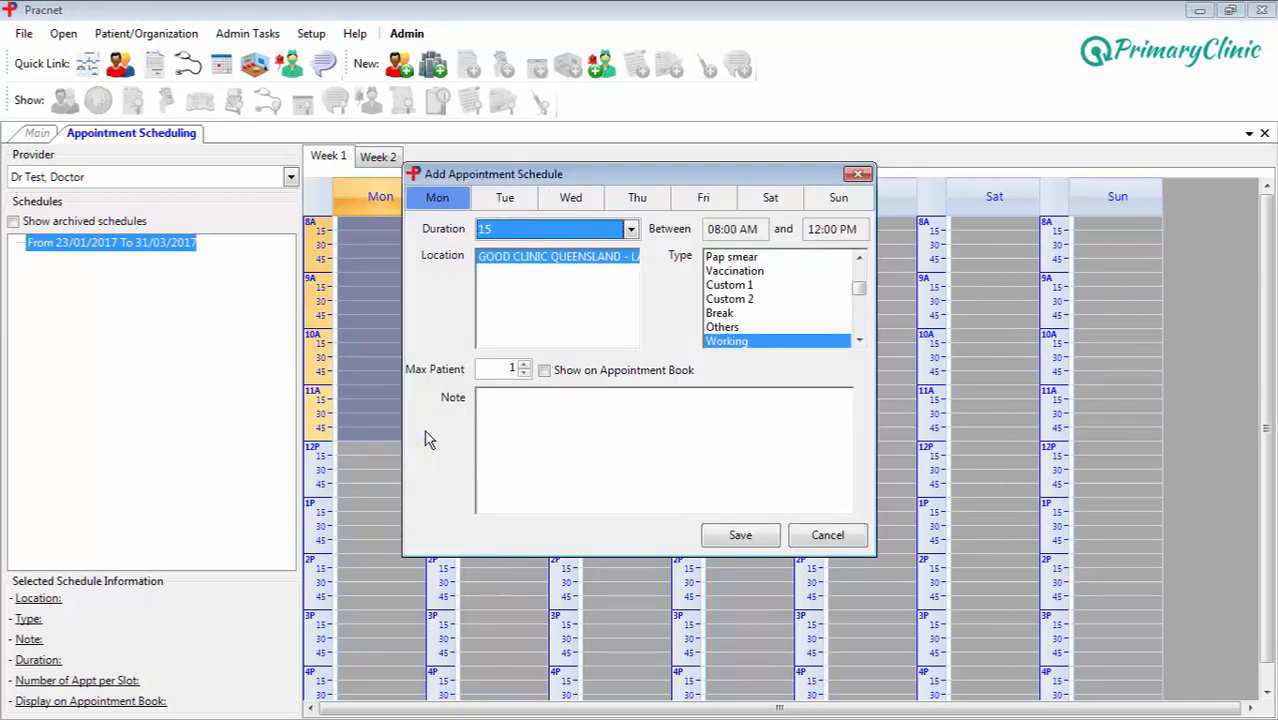
pyautogui.click(742, 342)
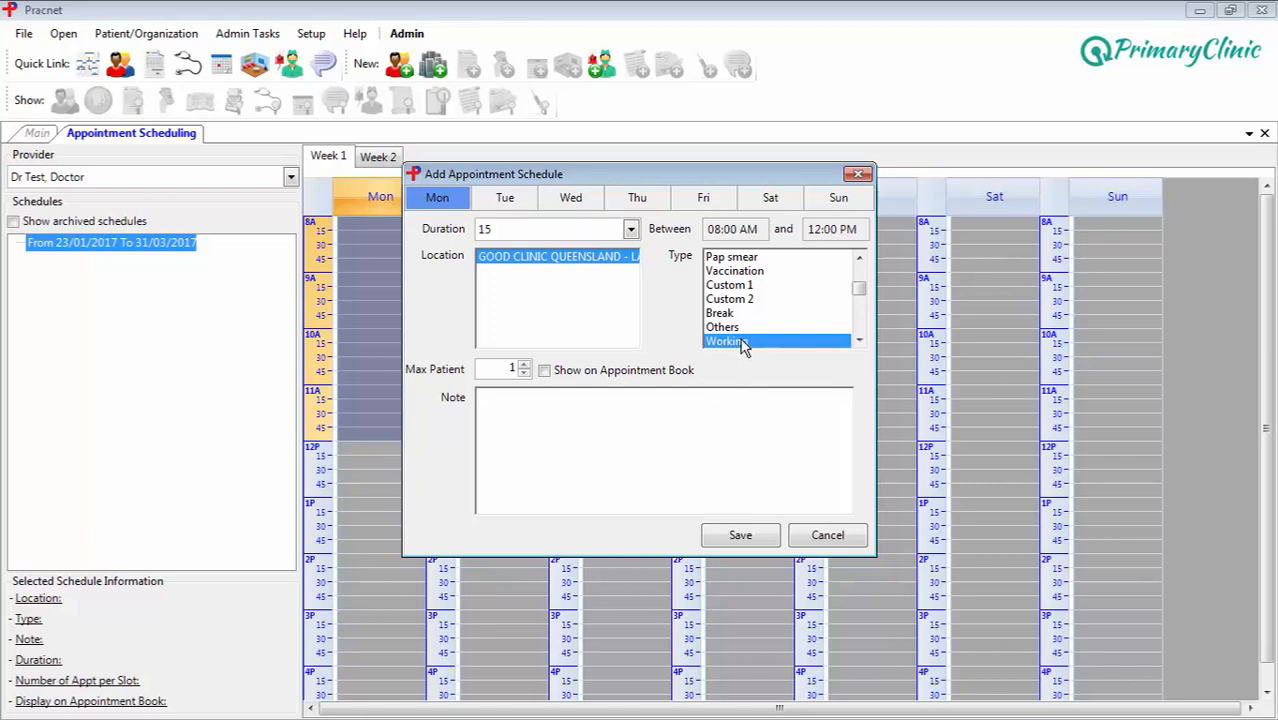
pyautogui.click(740, 536)
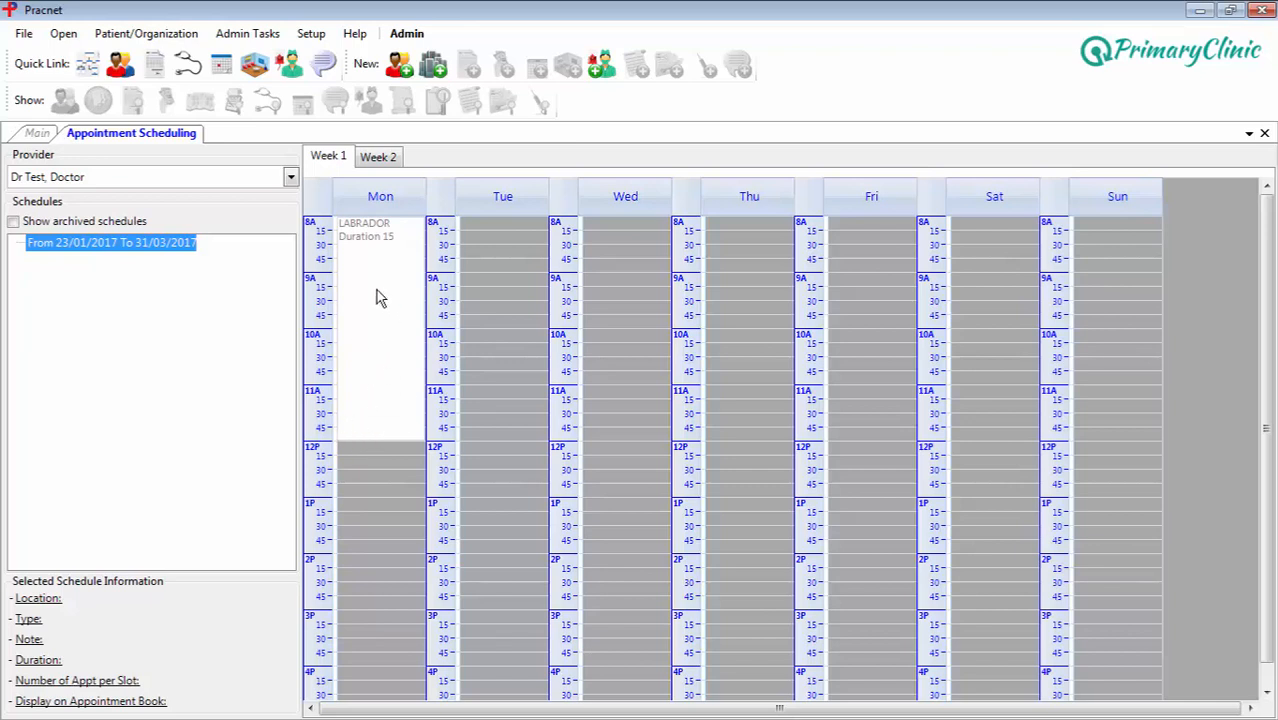
# Copy Monday's morning working block to Tuesday of Week 1, starting at 8 AM
pyautogui.rightClick(371, 387)
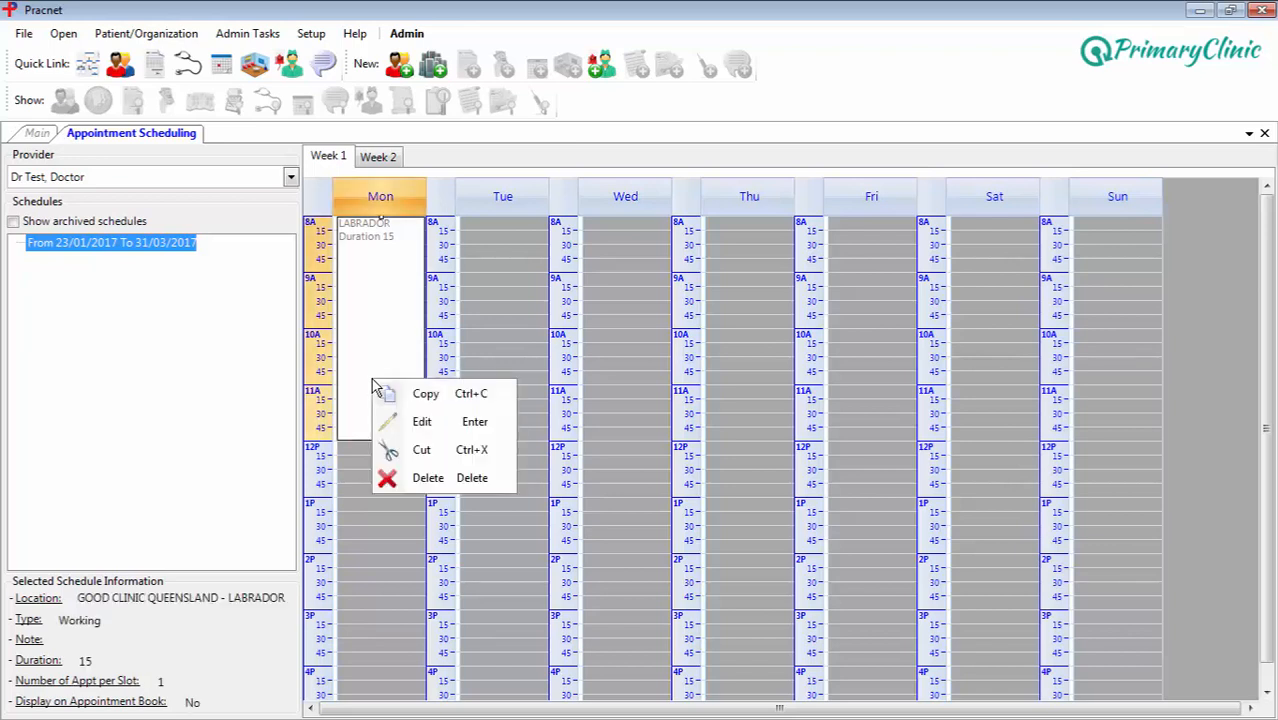
pyautogui.click(424, 398)
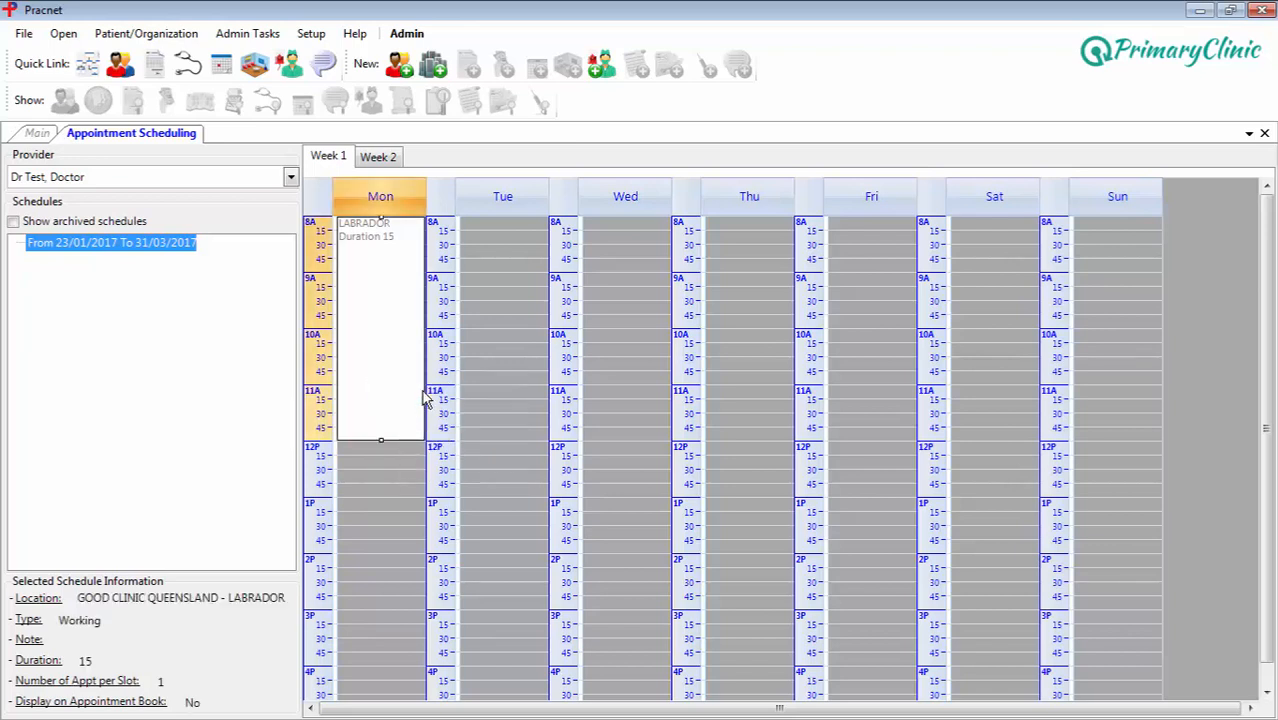
pyautogui.click(488, 218)
pyautogui.rightClick(488, 218)
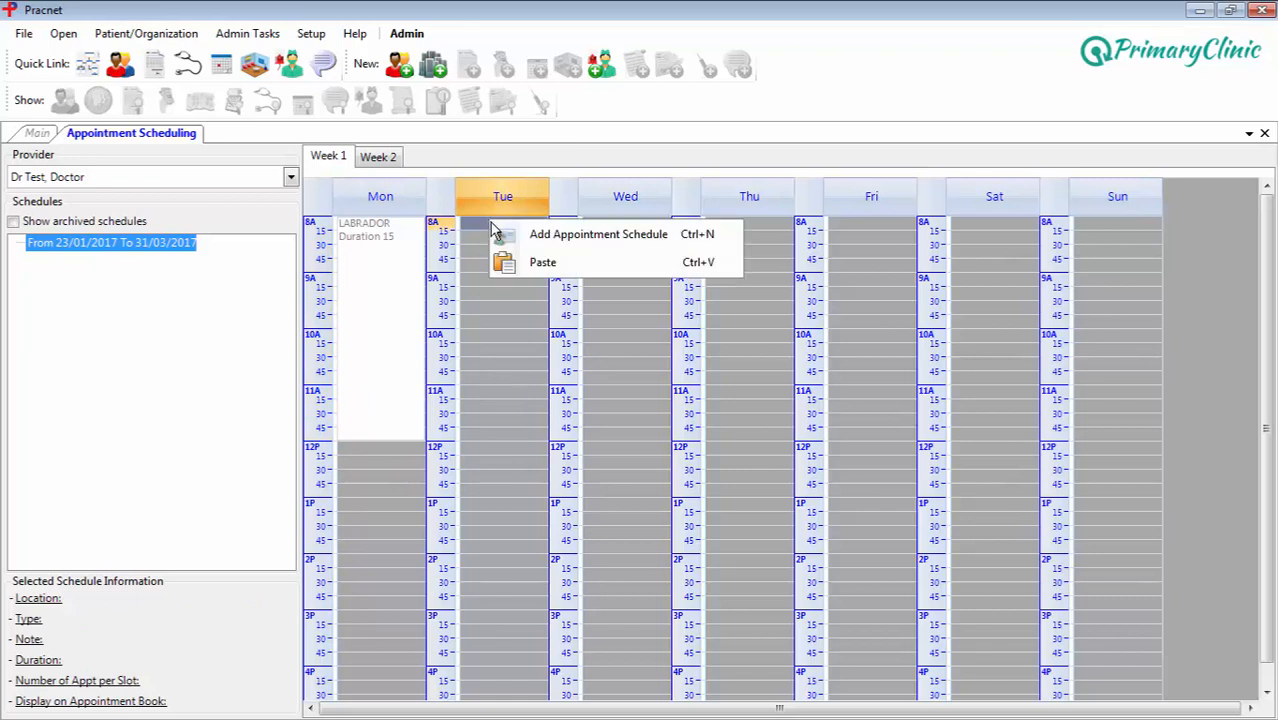
pyautogui.click(531, 268)
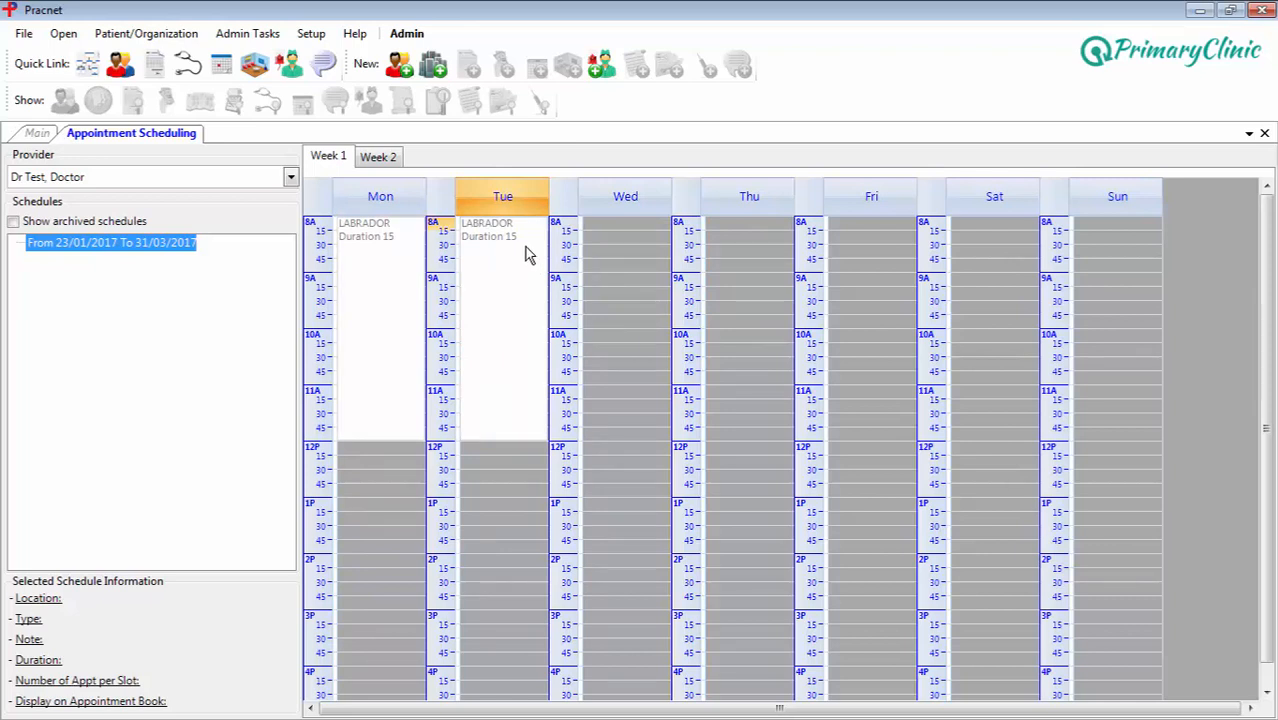
# Copy Tuesday's morning working block to Wednesday of Week 1, starting at 8 AM
pyautogui.rightClick(501, 242)
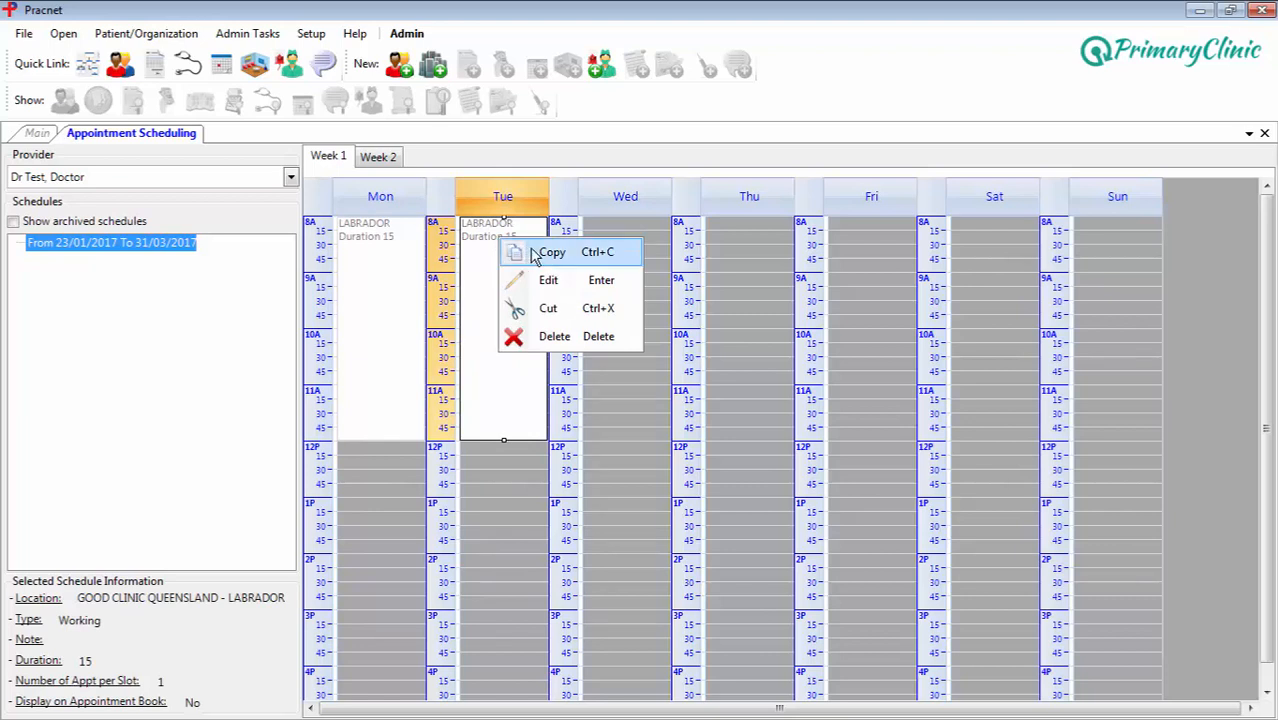
pyautogui.click(533, 253)
pyautogui.click(602, 232)
pyautogui.rightClick(602, 228)
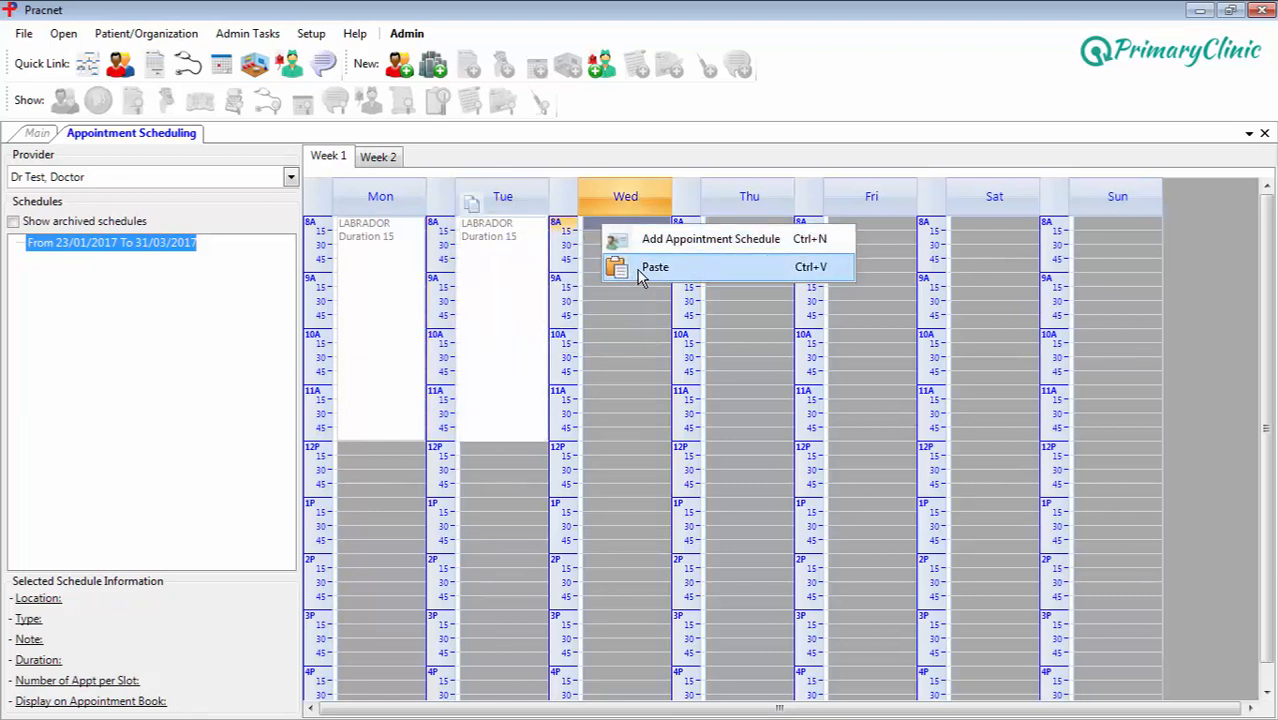
pyautogui.click(641, 272)
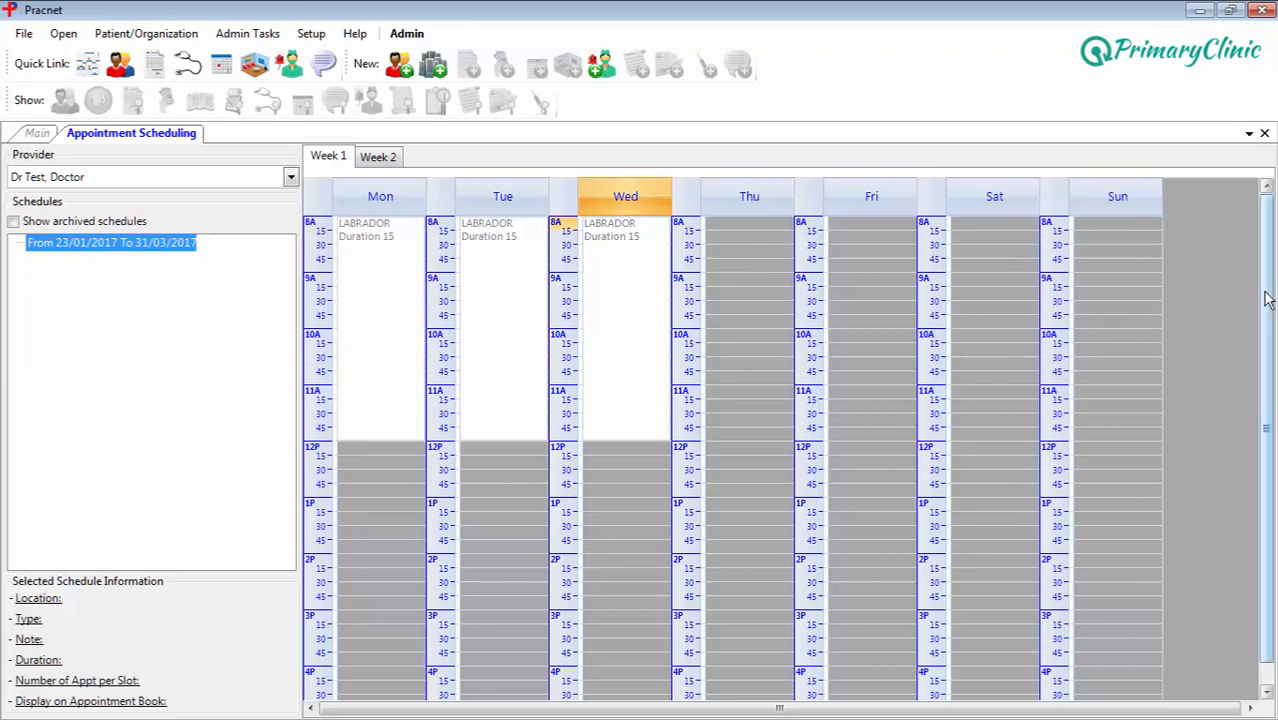
# Add a Break appointment schedule on Monday of Week 1 from 12:00 PM to 01:00 PM with the note "Lunch Break"
pyautogui.moveTo(1267, 298); pyautogui.dragTo(1267, 330)
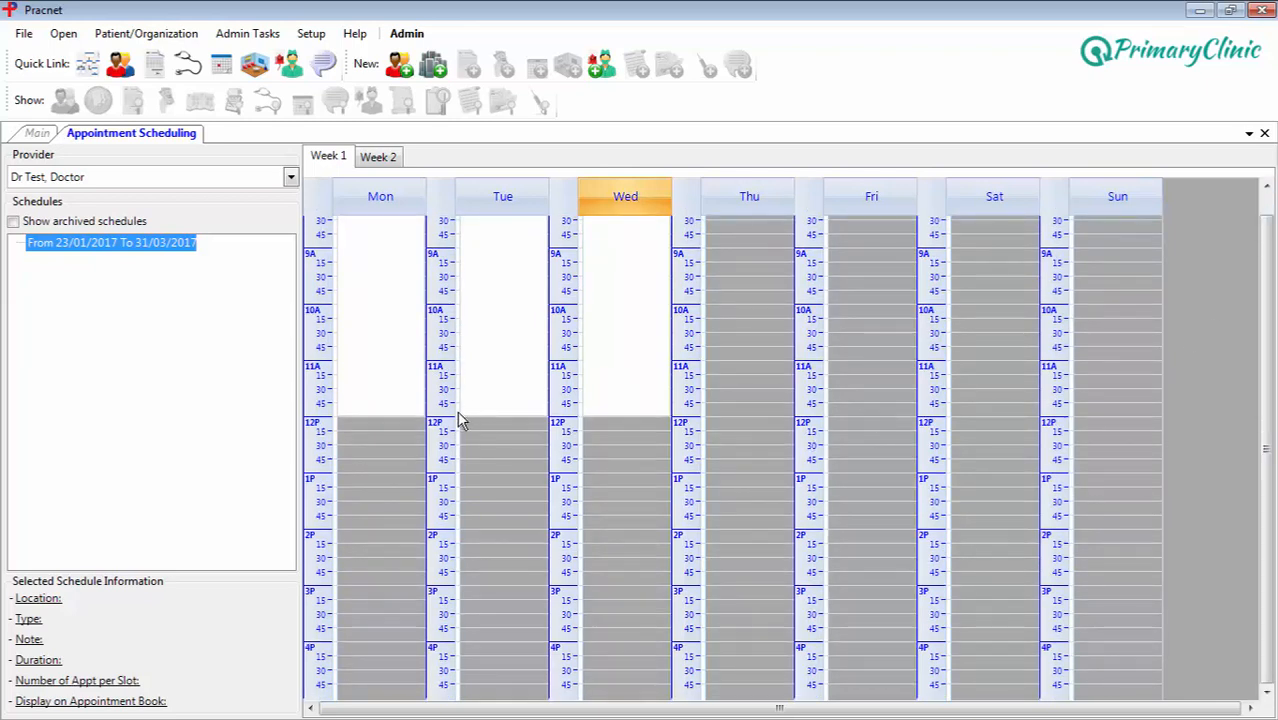
pyautogui.click(356, 425)
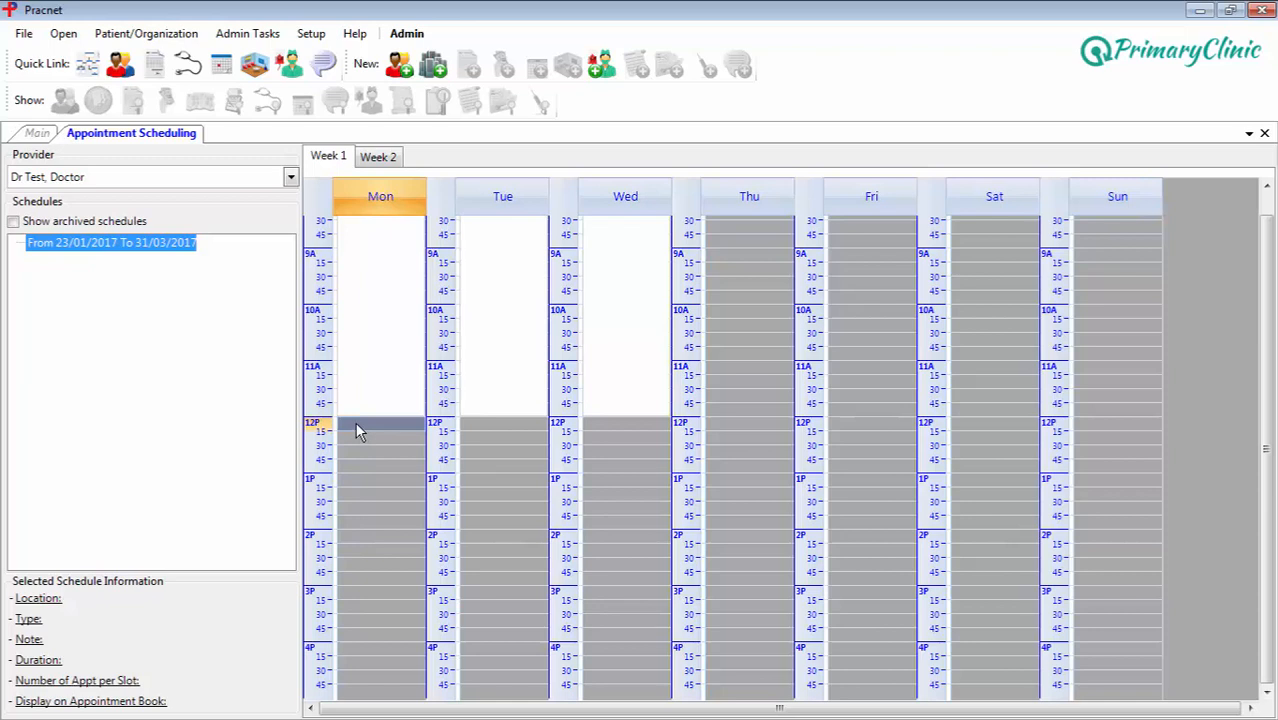
pyautogui.rightClick(358, 430)
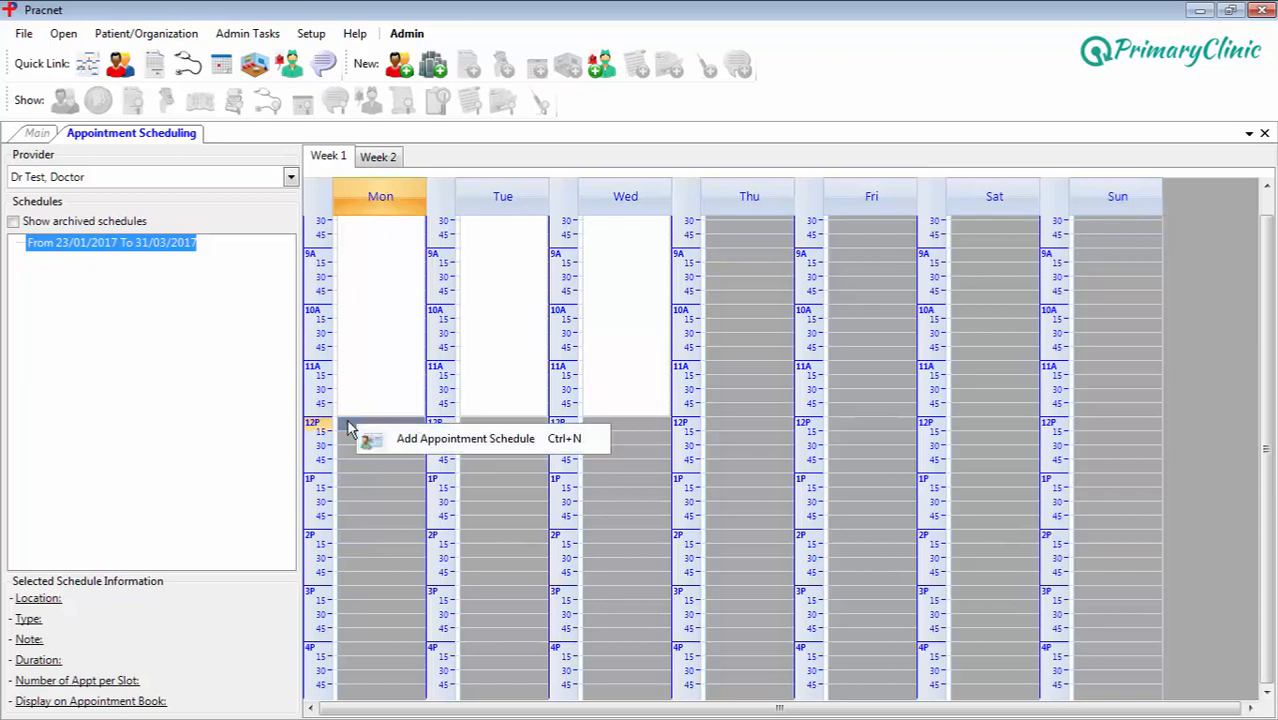
pyautogui.click(344, 422)
pyautogui.moveTo(343, 428); pyautogui.dragTo(345, 472)
pyautogui.rightClick(344, 474)
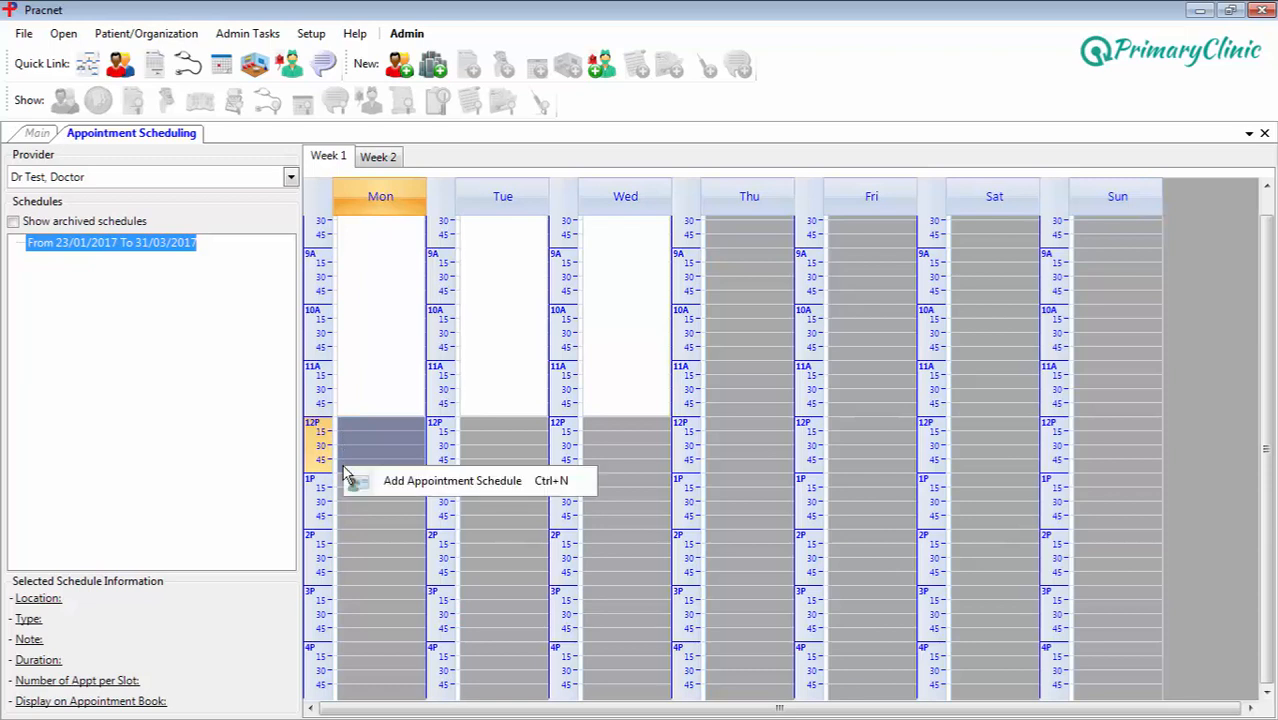
pyautogui.click(389, 484)
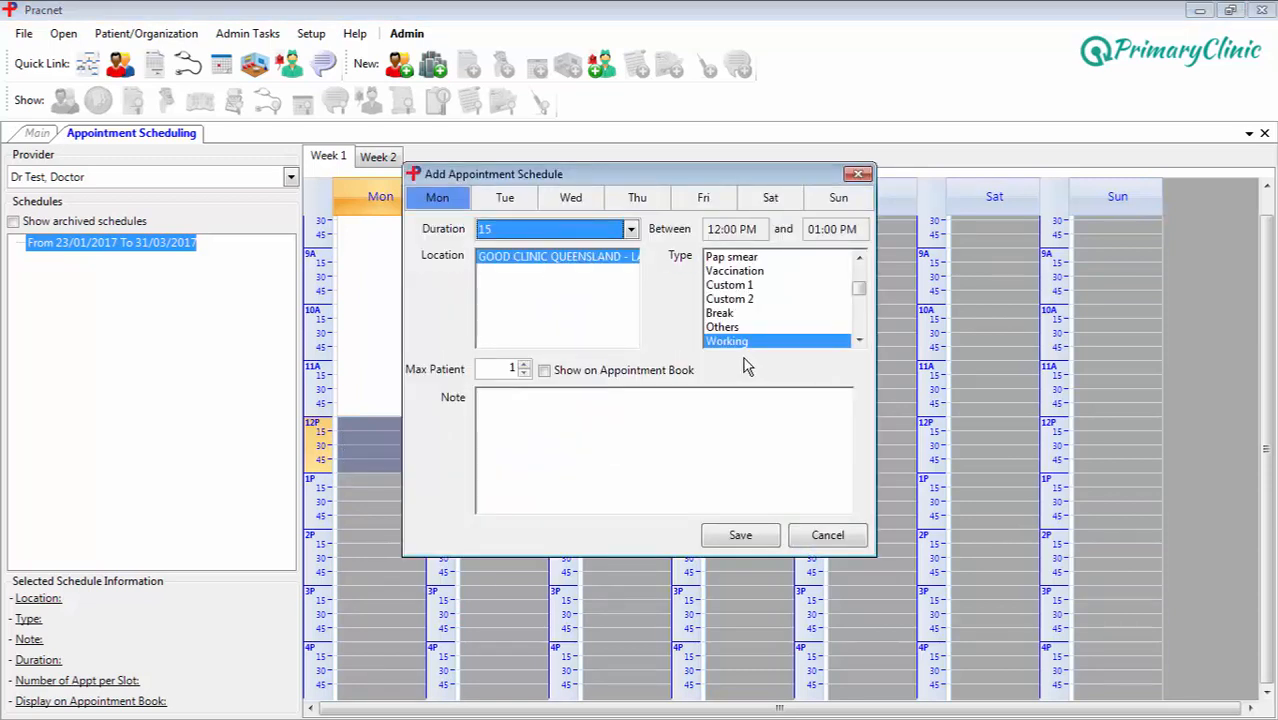
pyautogui.click(722, 314)
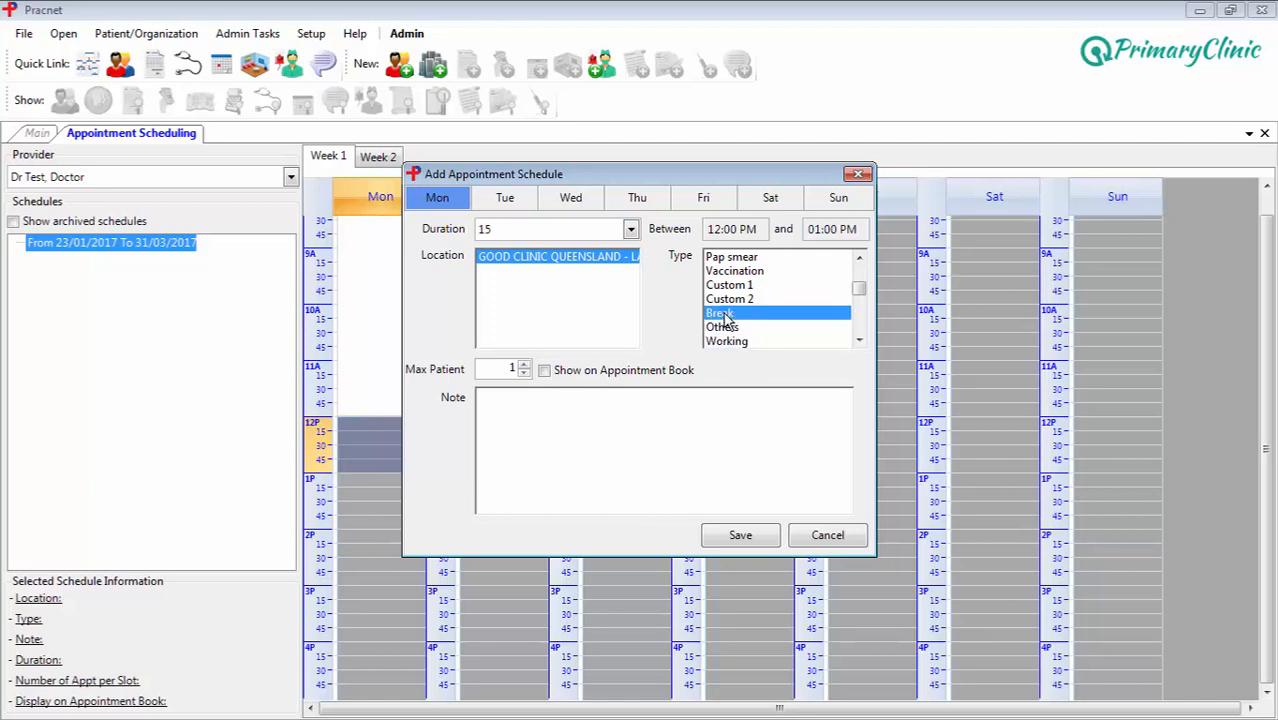
pyautogui.click(648, 441)
pyautogui.write('Lunch Break')
pyautogui.click(741, 538)
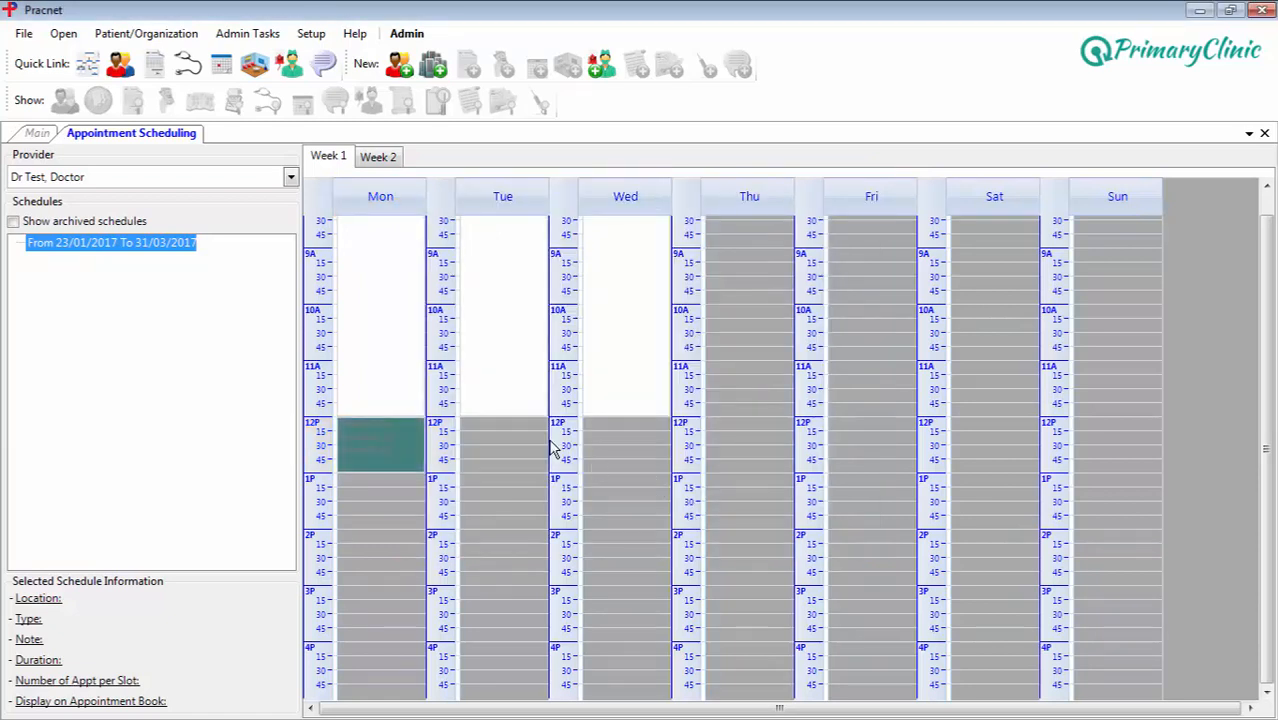
# Copy Monday's lunch break to Tuesday of Week 1, starting at 12 PM
pyautogui.click(374, 443)
pyautogui.rightClick(377, 451)
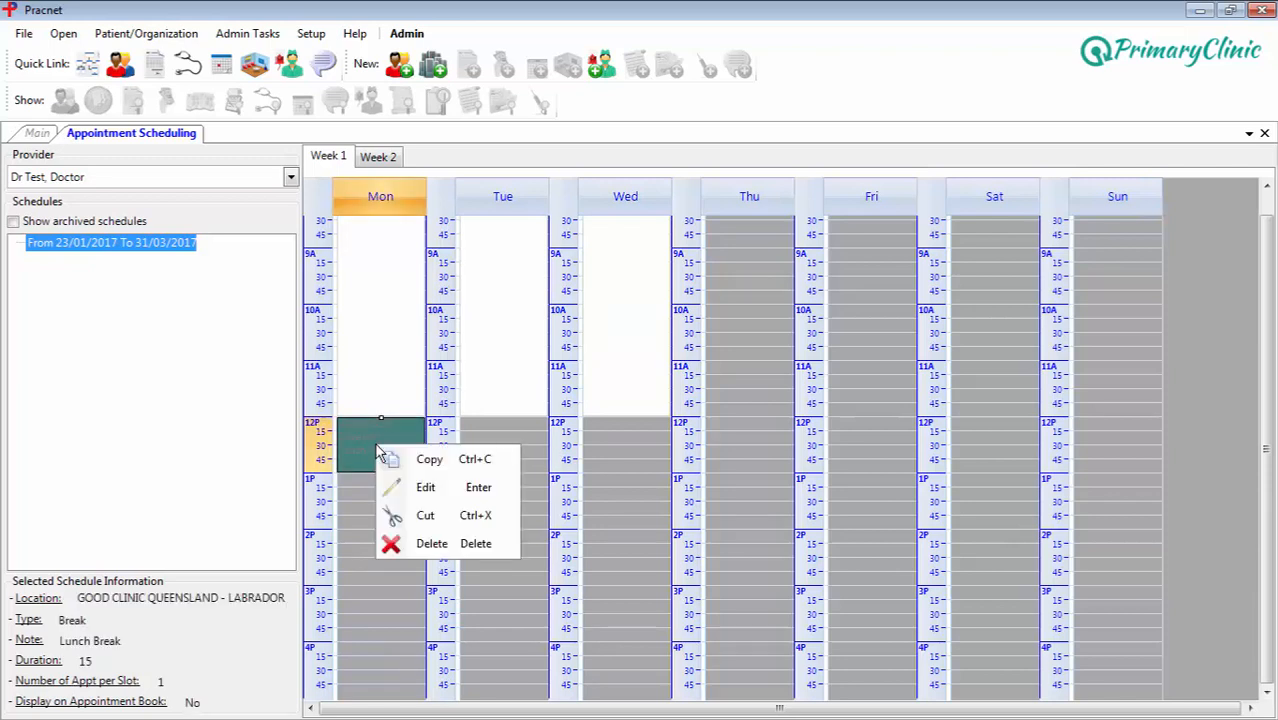
pyautogui.click(426, 457)
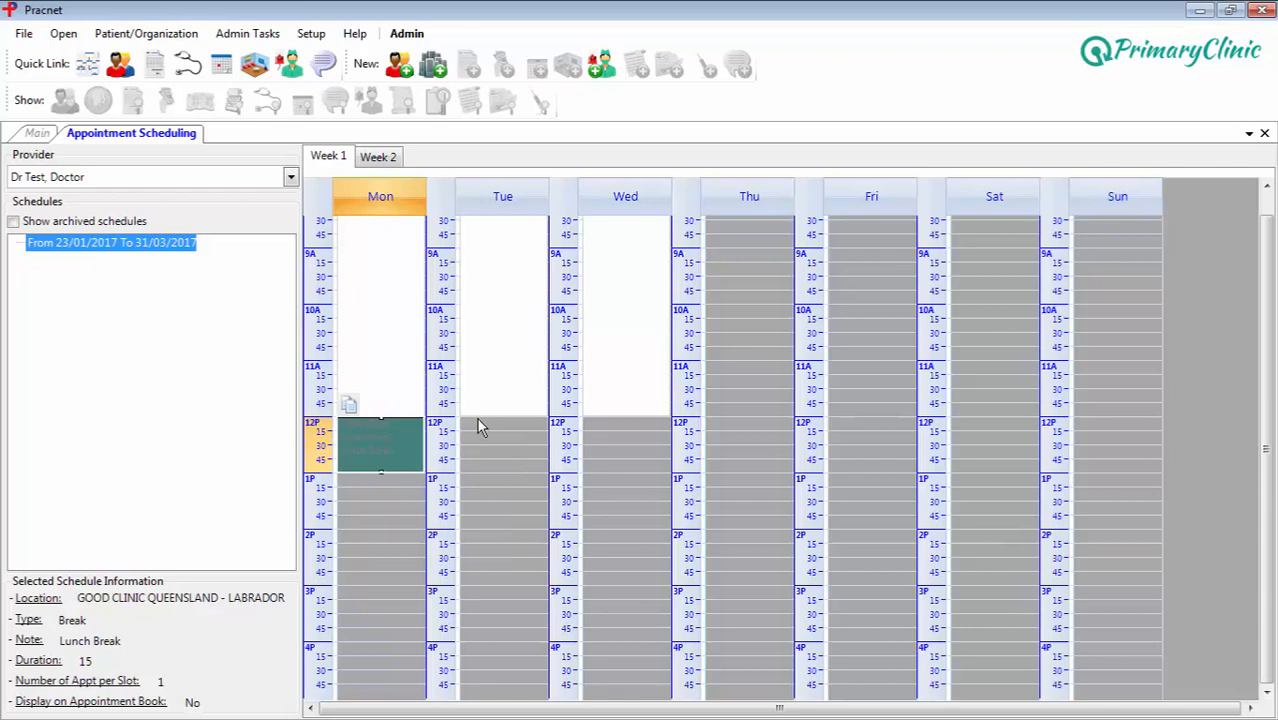
pyautogui.rightClick(477, 420)
pyautogui.click(529, 466)
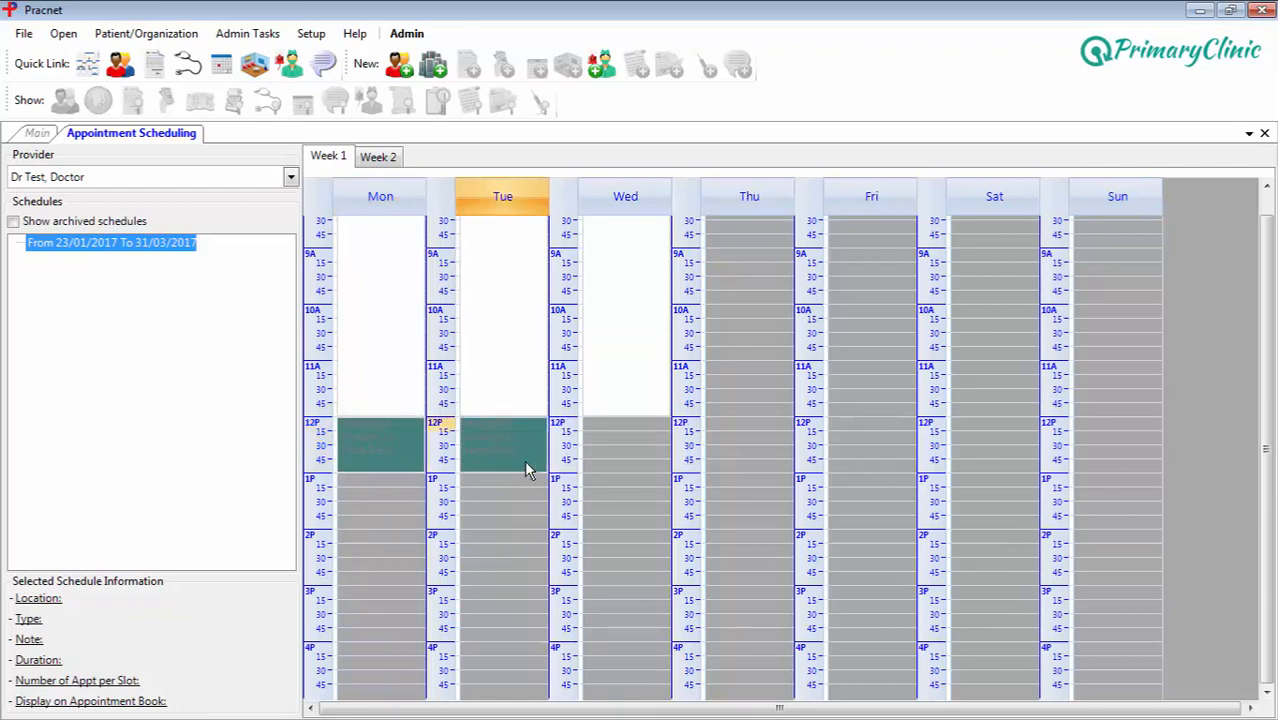
# Copy Tuesday's lunch break to Wednesday of Week 1, starting at 12 PM
pyautogui.rightClick(511, 428)
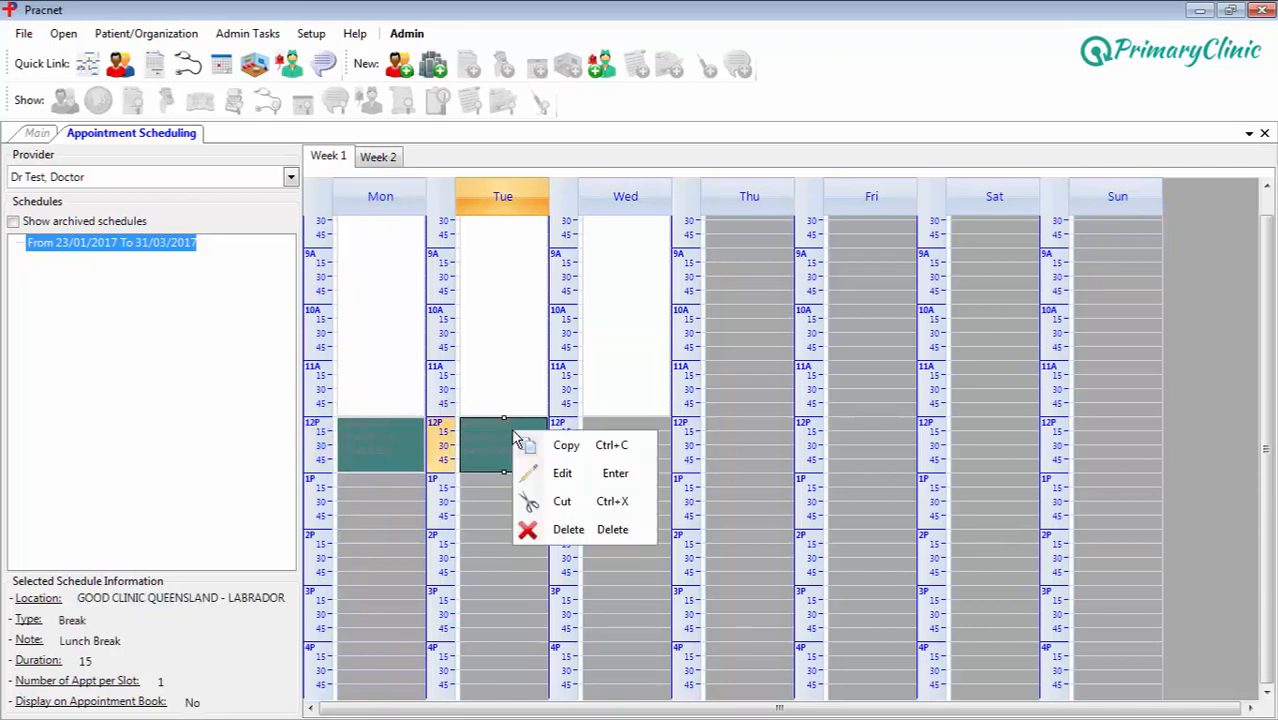
pyautogui.click(590, 438)
pyautogui.rightClick(594, 432)
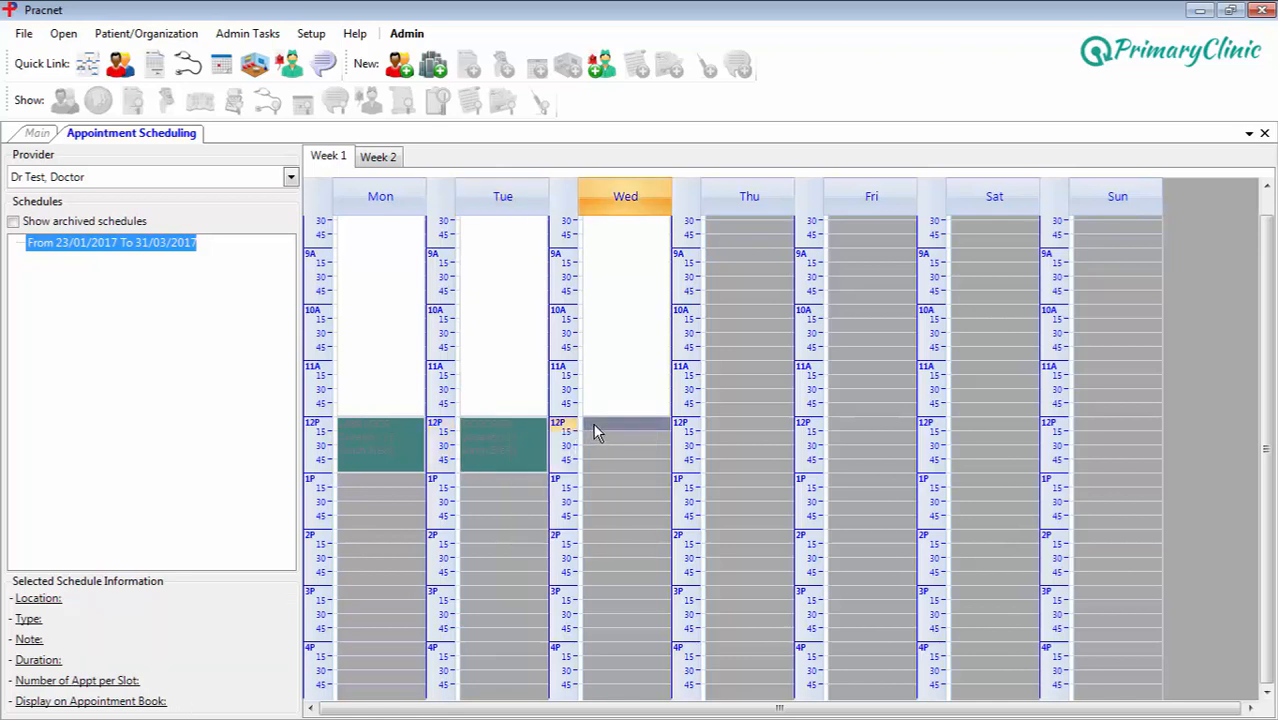
pyautogui.click(638, 470)
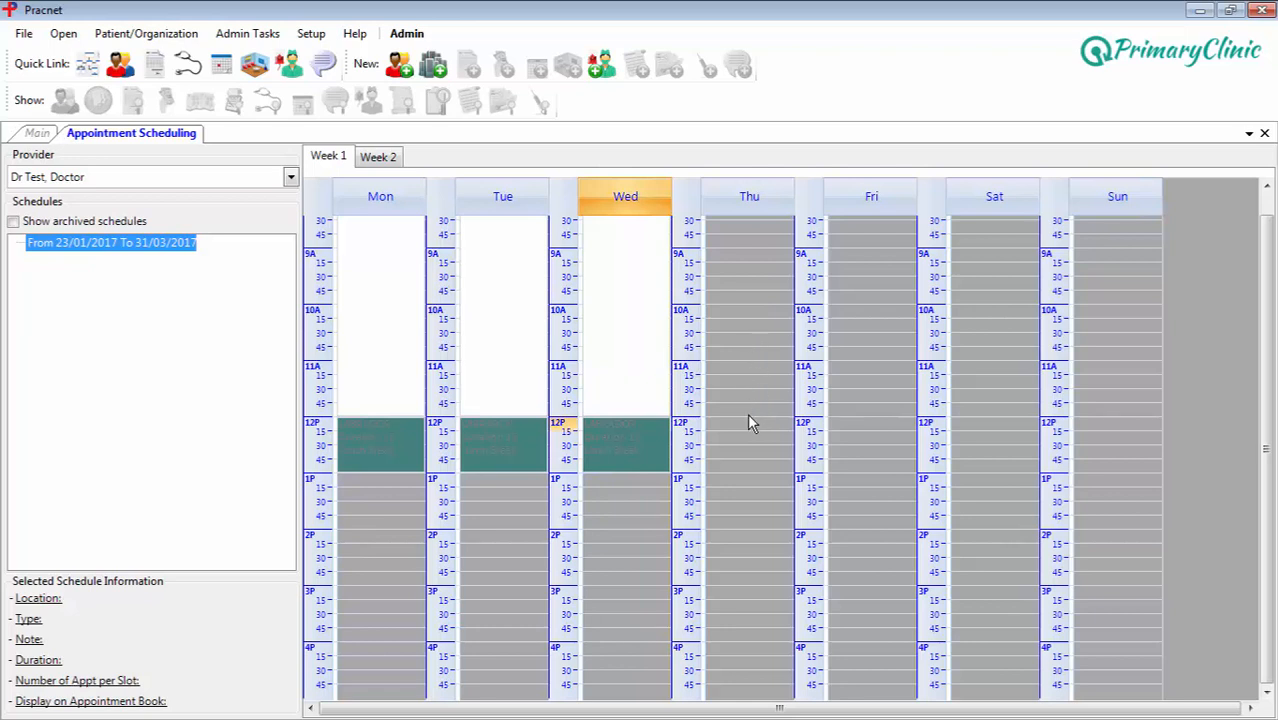
# Add a Working appointment schedule on Friday of Week 2 from 08:00 AM to 12:00 PM with a duration of 15
pyautogui.scroll(1, 748, 418)
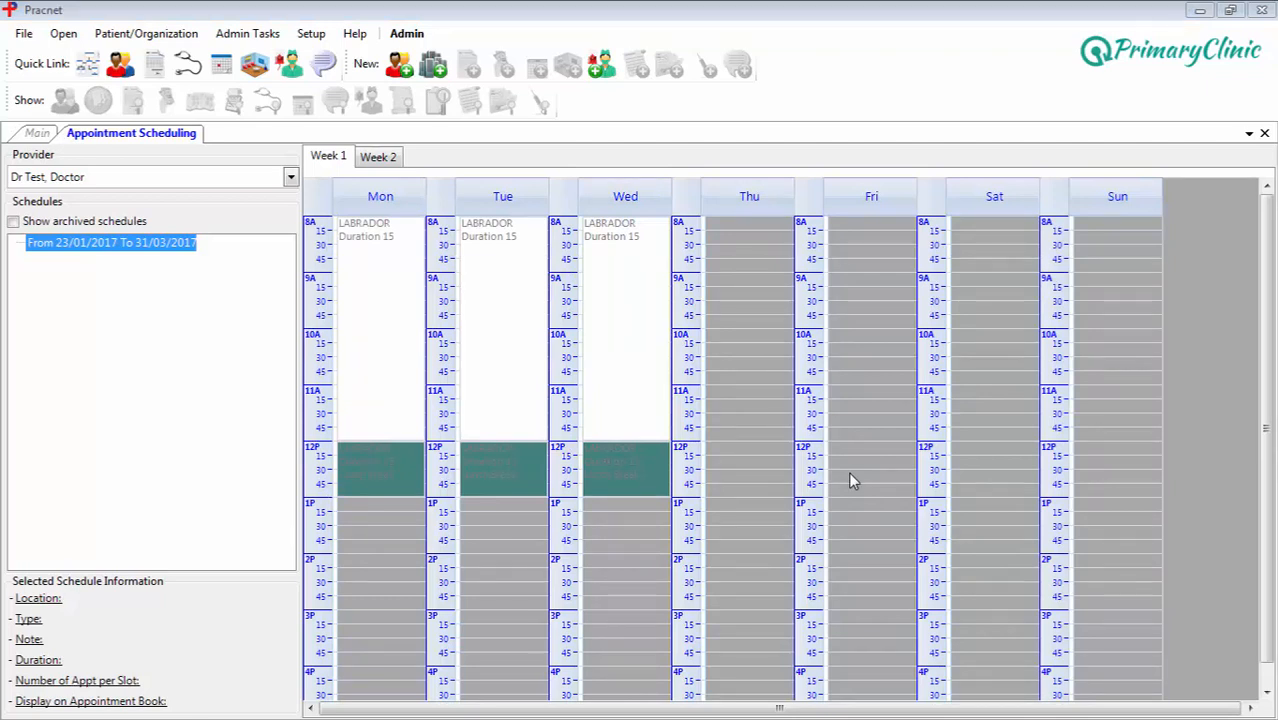
pyautogui.click(373, 160)
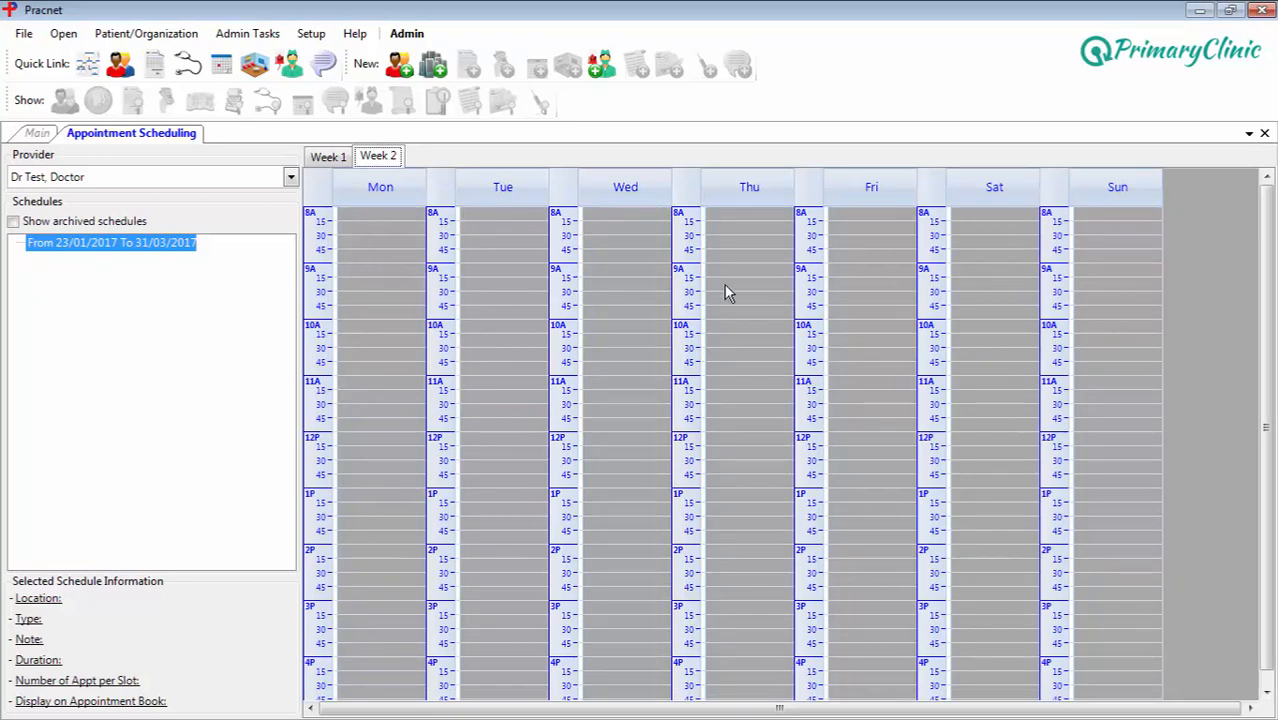
pyautogui.click(868, 214)
pyautogui.moveTo(869, 249); pyautogui.dragTo(875, 418)
pyautogui.rightClick(875, 419)
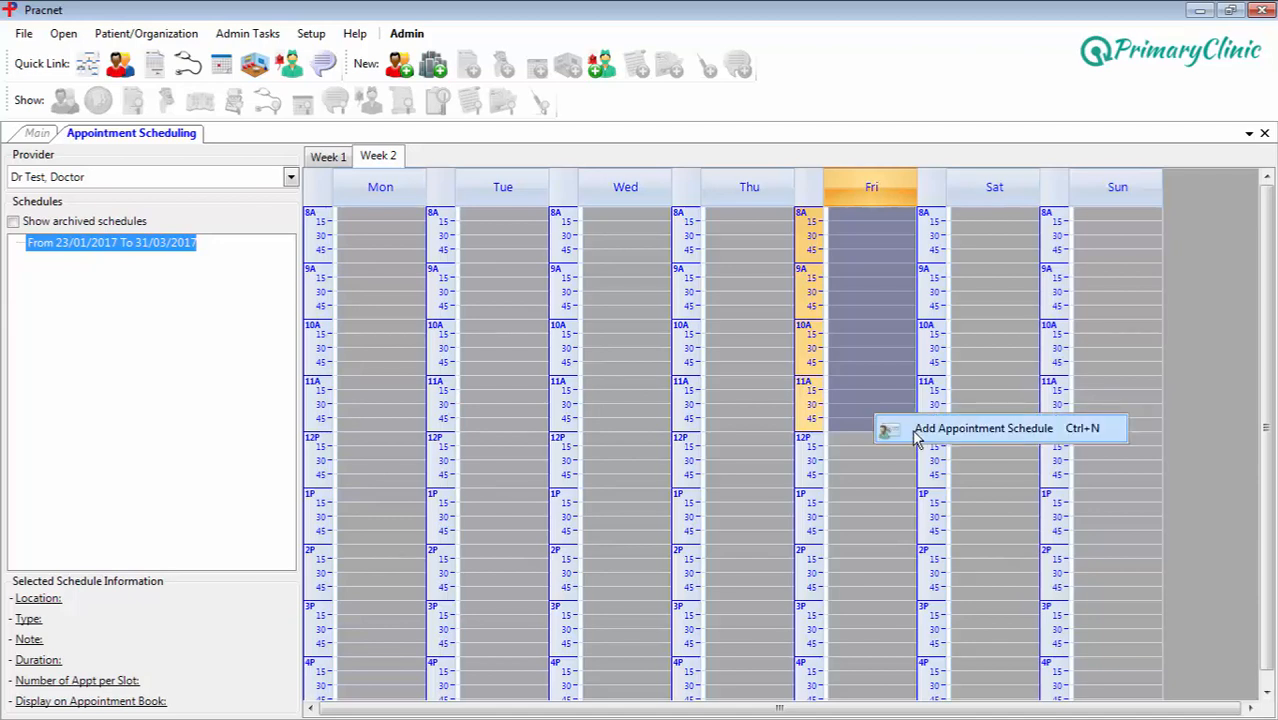
pyautogui.click(918, 431)
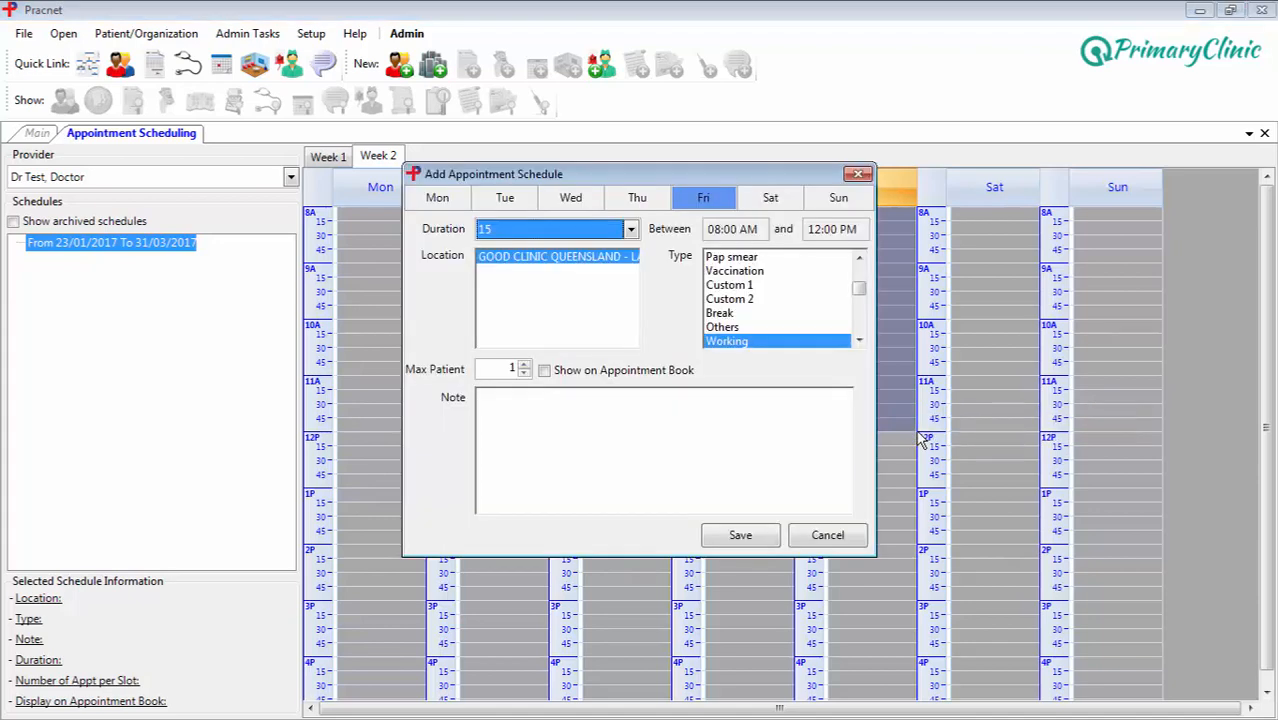
pyautogui.click(737, 341)
pyautogui.click(740, 535)
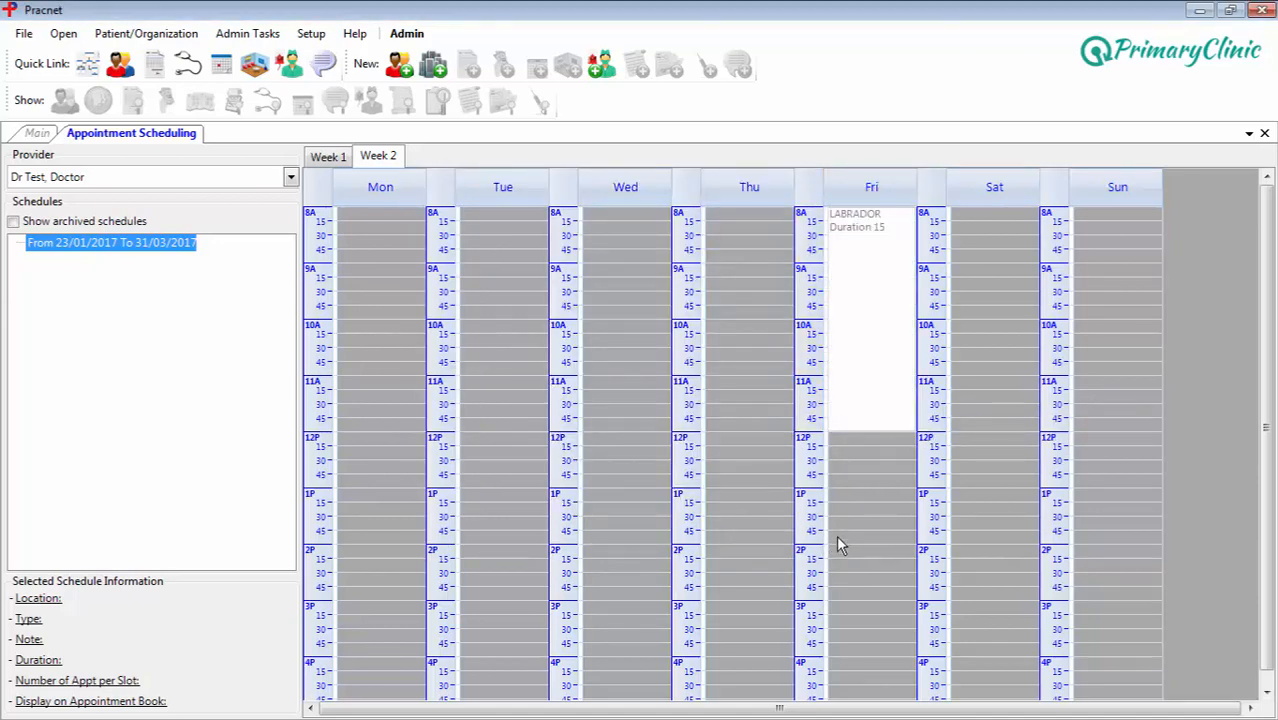
# Add a Working appointment schedule on Friday of Week 2 from 01:00 PM to 05:00 PM with a duration of 15
pyautogui.moveTo(836, 499); pyautogui.dragTo(853, 621)
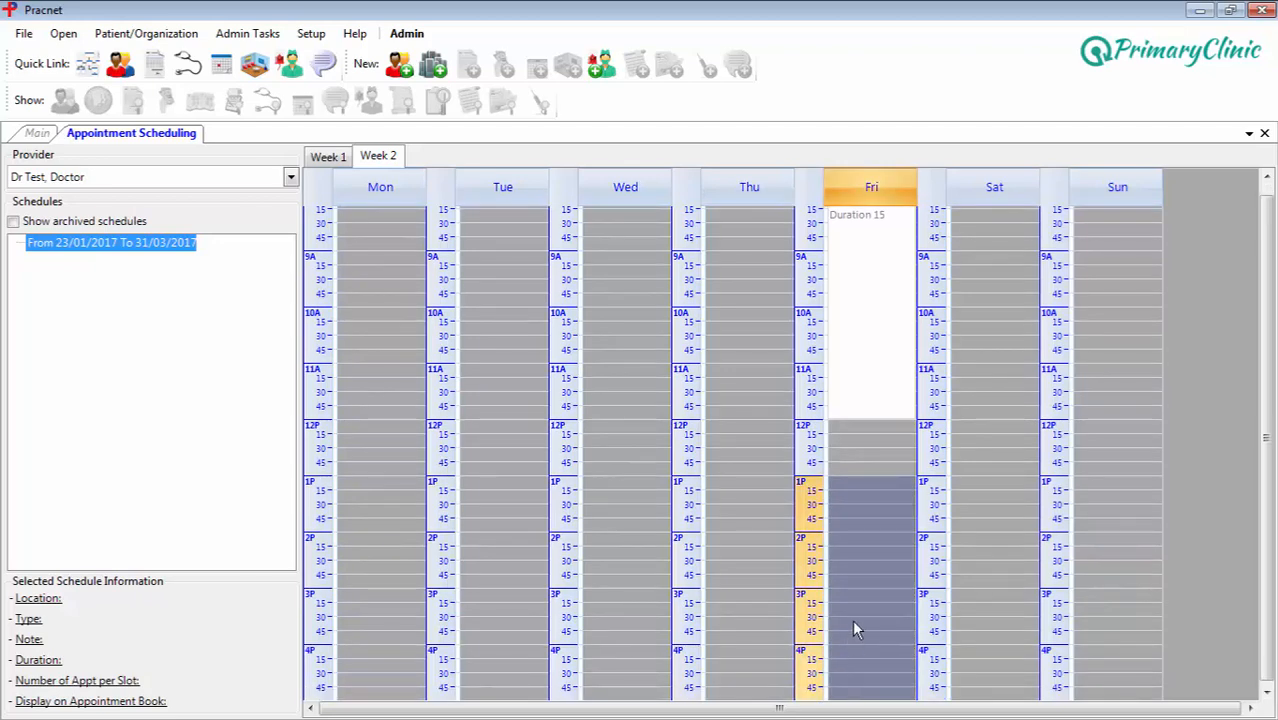
pyautogui.rightClick(853, 621)
pyautogui.click(922, 637)
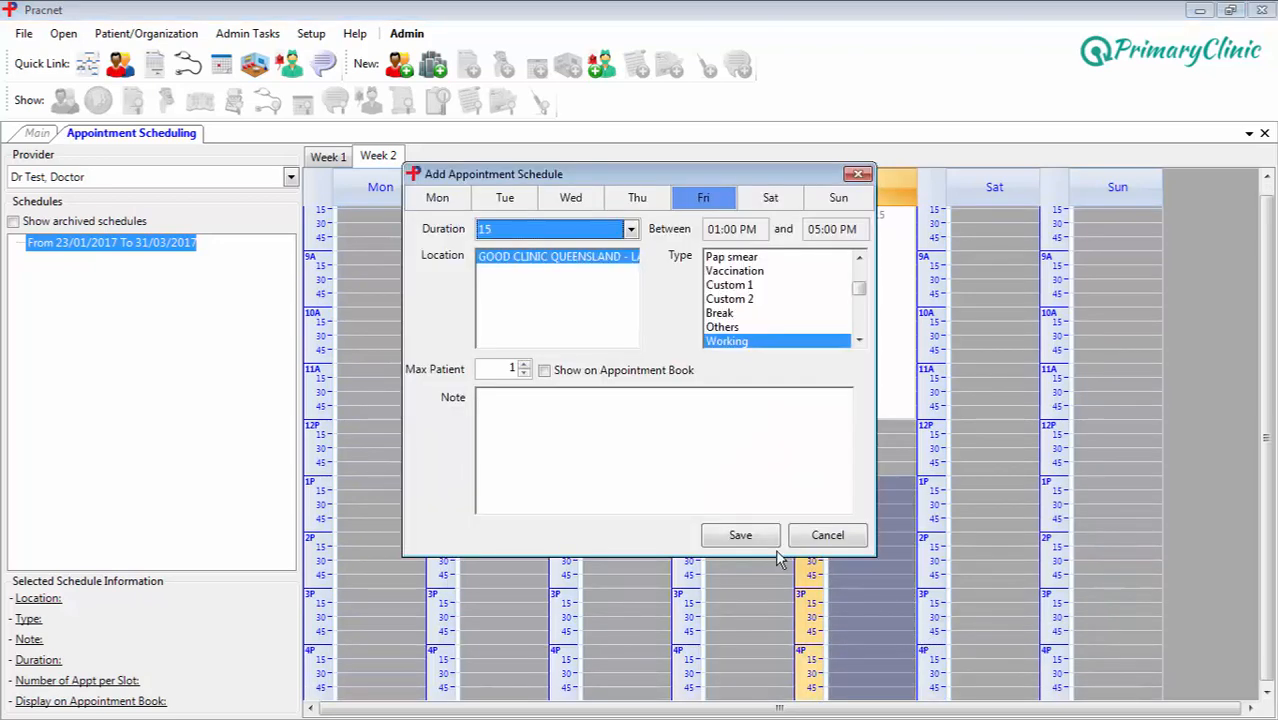
pyautogui.click(730, 534)
# Add a Break appointment schedule on Friday of Week 2 from 12:00 PM to 12:15 PM
pyautogui.rightClick(858, 425)
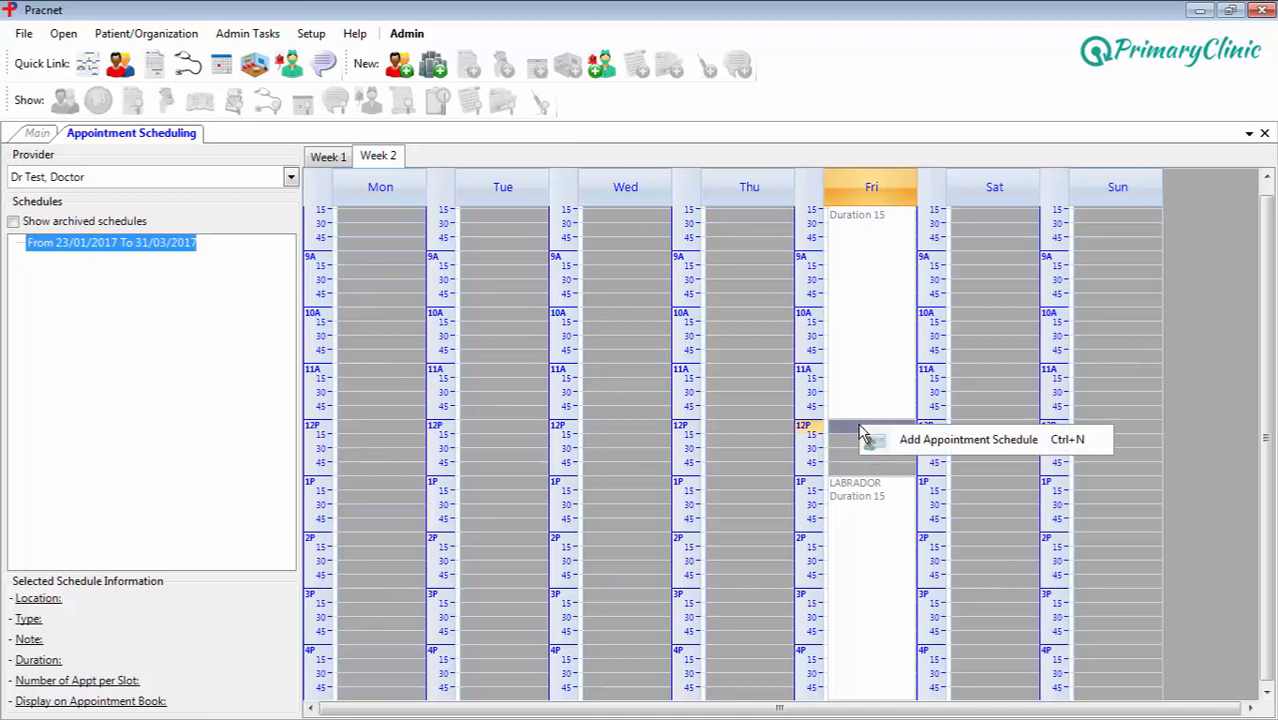
pyautogui.click(888, 436)
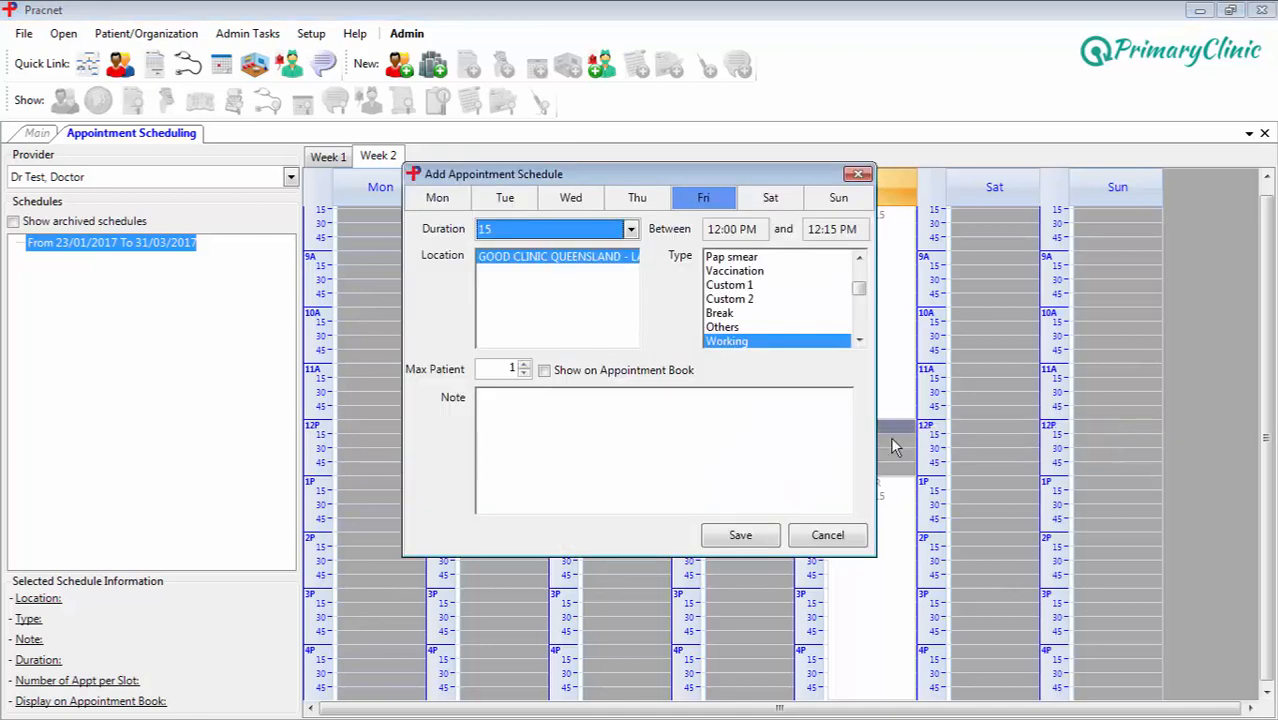
pyautogui.click(733, 313)
pyautogui.click(740, 535)
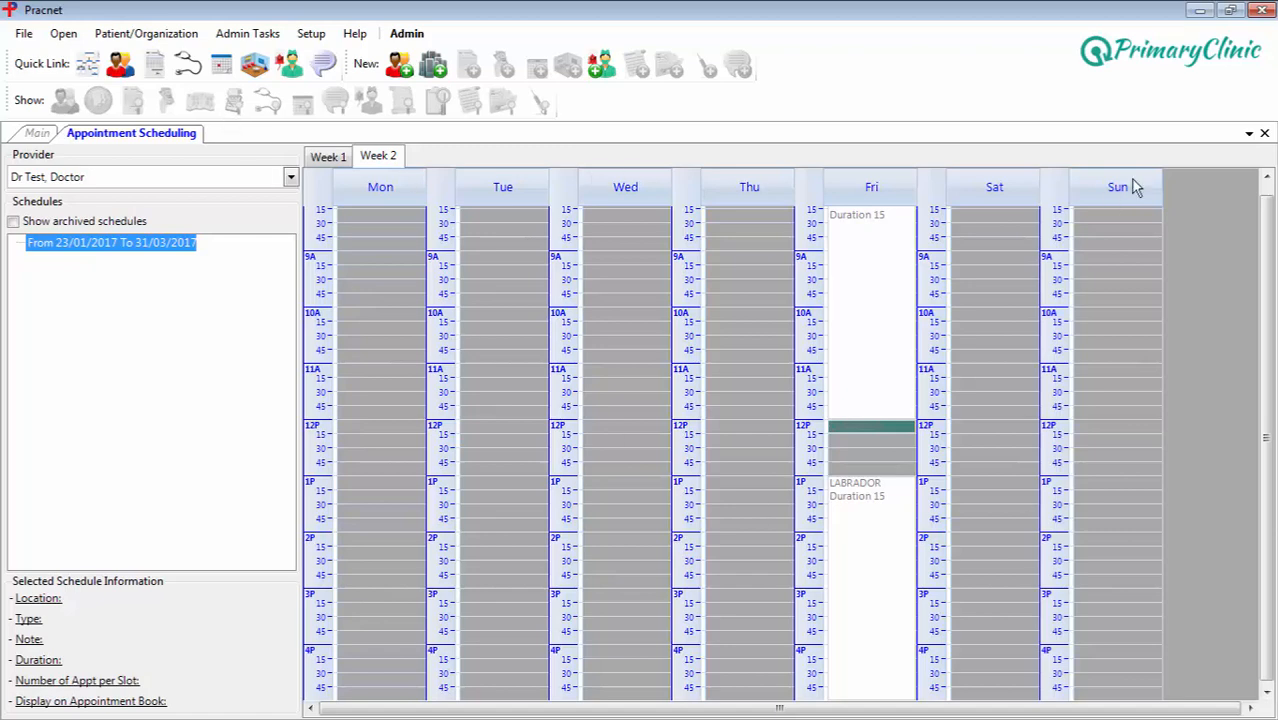
# Close the scheduling page, open the Appointment Book and check the provider's Week 1 hours on 24, 25 and 26 January 2017
pyautogui.click(1265, 133)
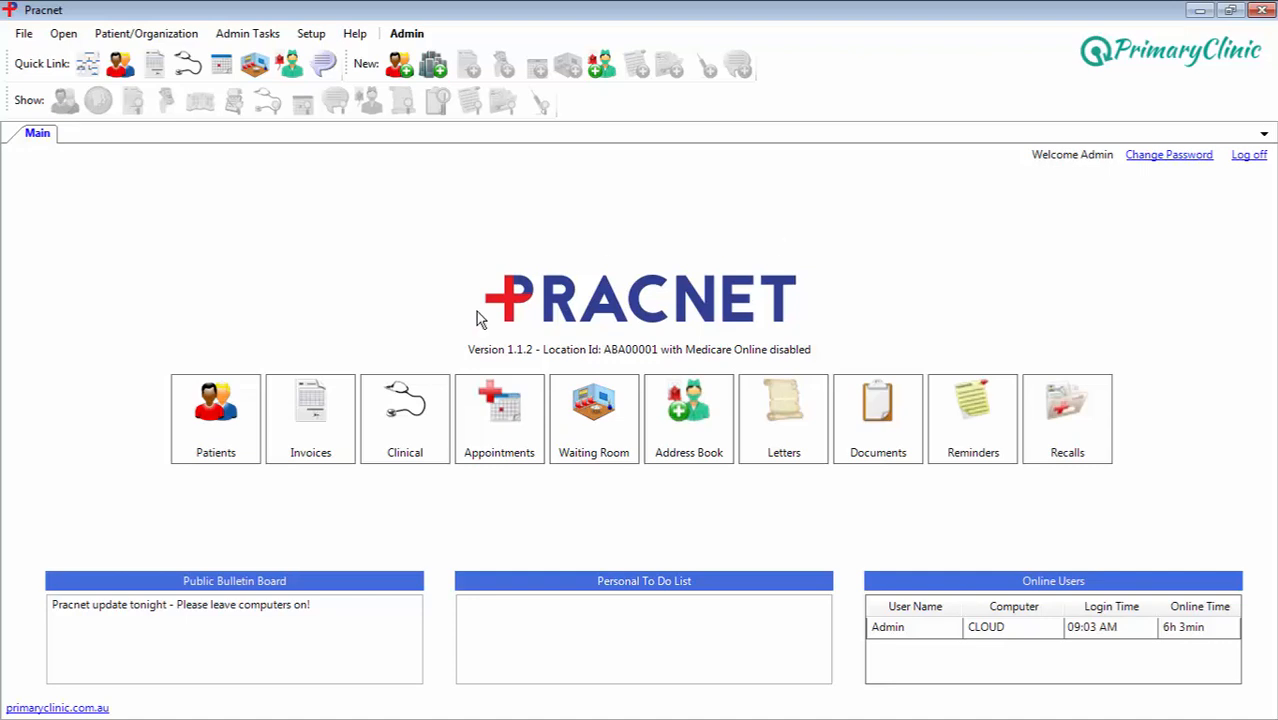
pyautogui.click(501, 418)
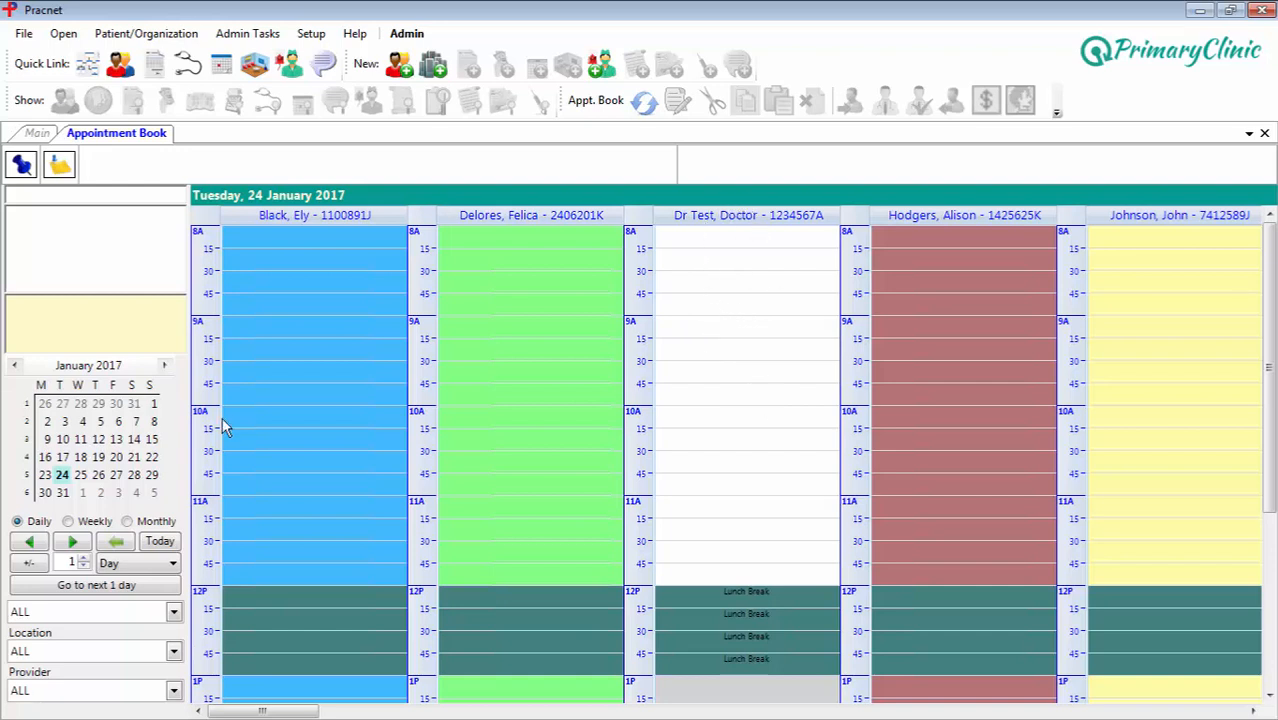
pyautogui.click(80, 474)
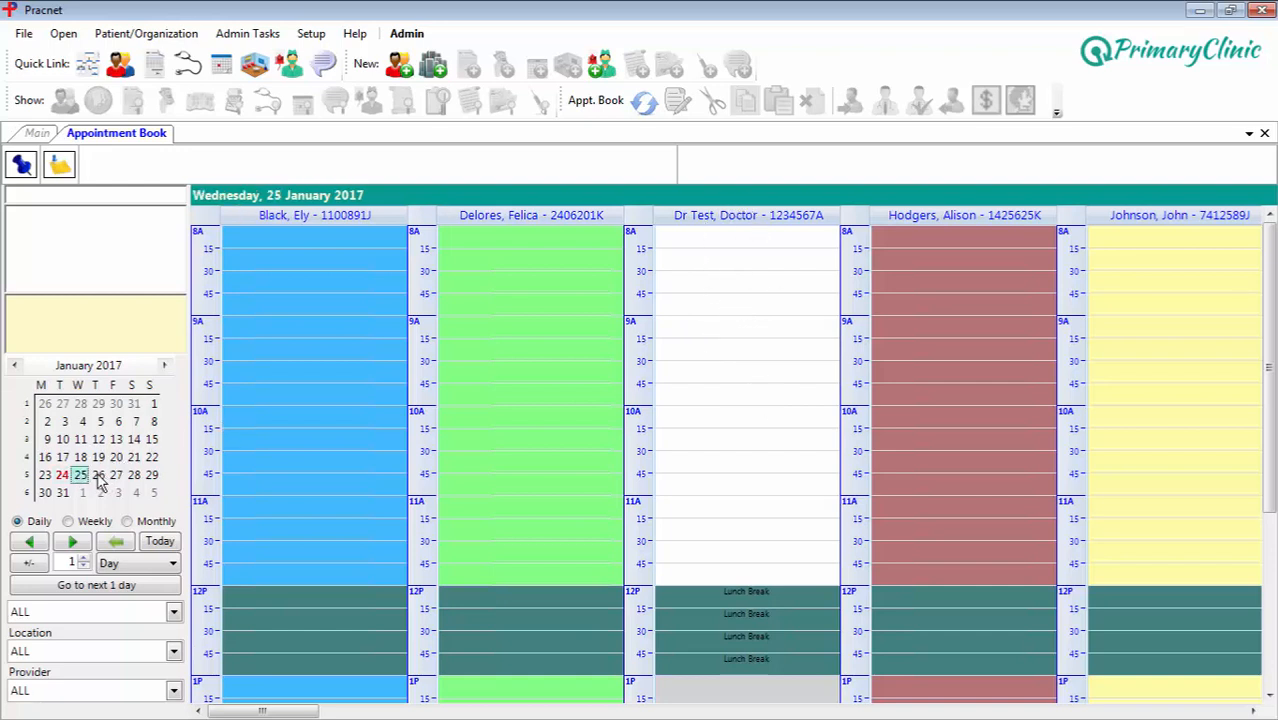
pyautogui.click(98, 475)
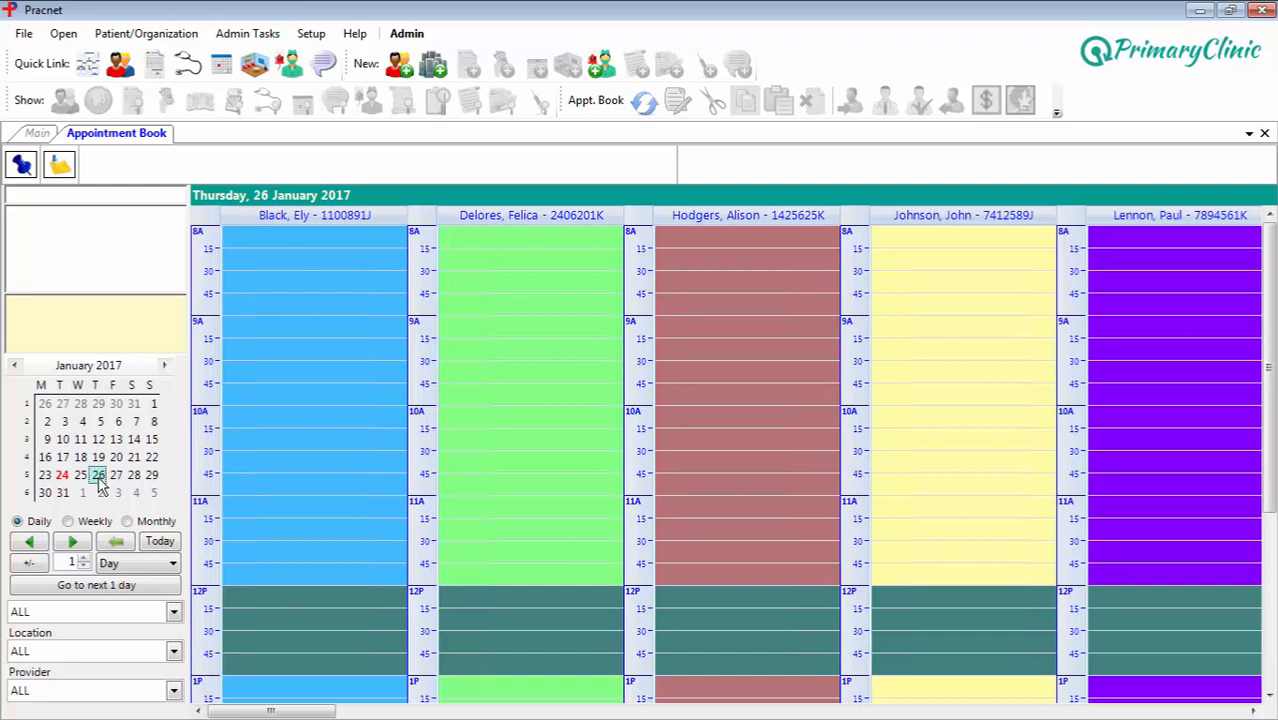
pyautogui.click(62, 475)
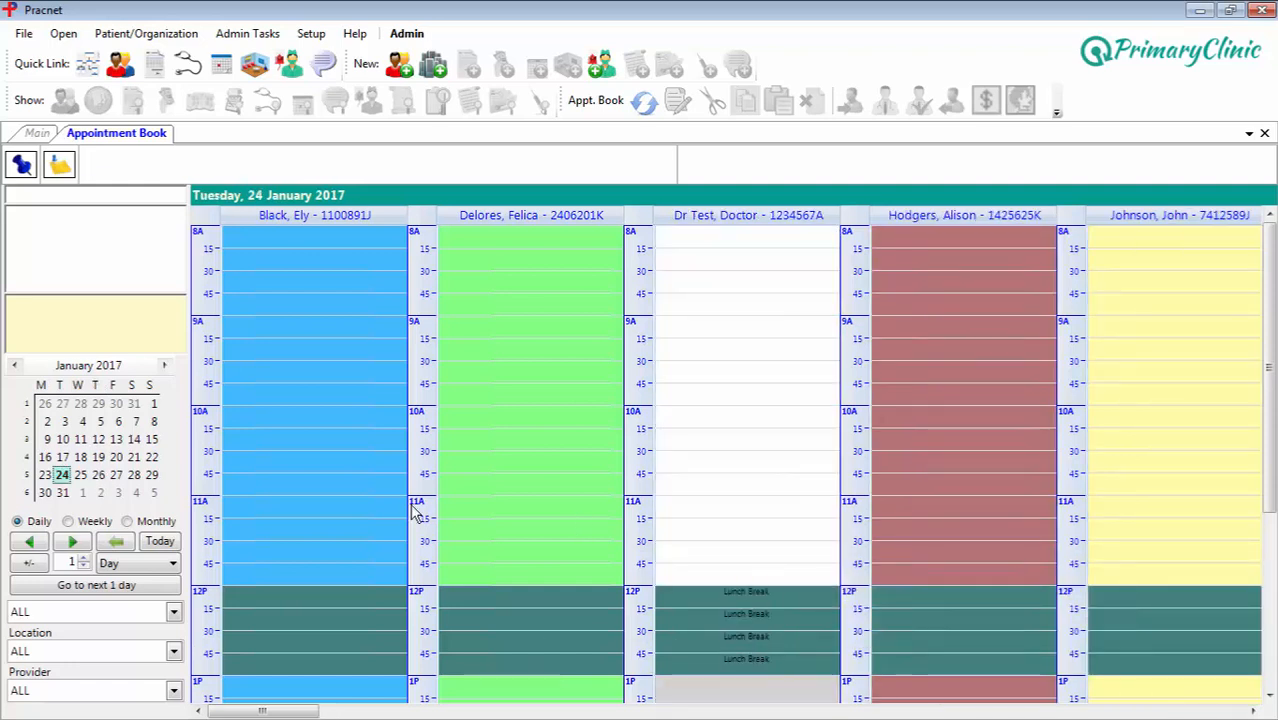
# Check the provider's bi-weekly Friday hours in the Appointment Book on 3, 10 and 17 February 2017
pyautogui.click(119, 494)
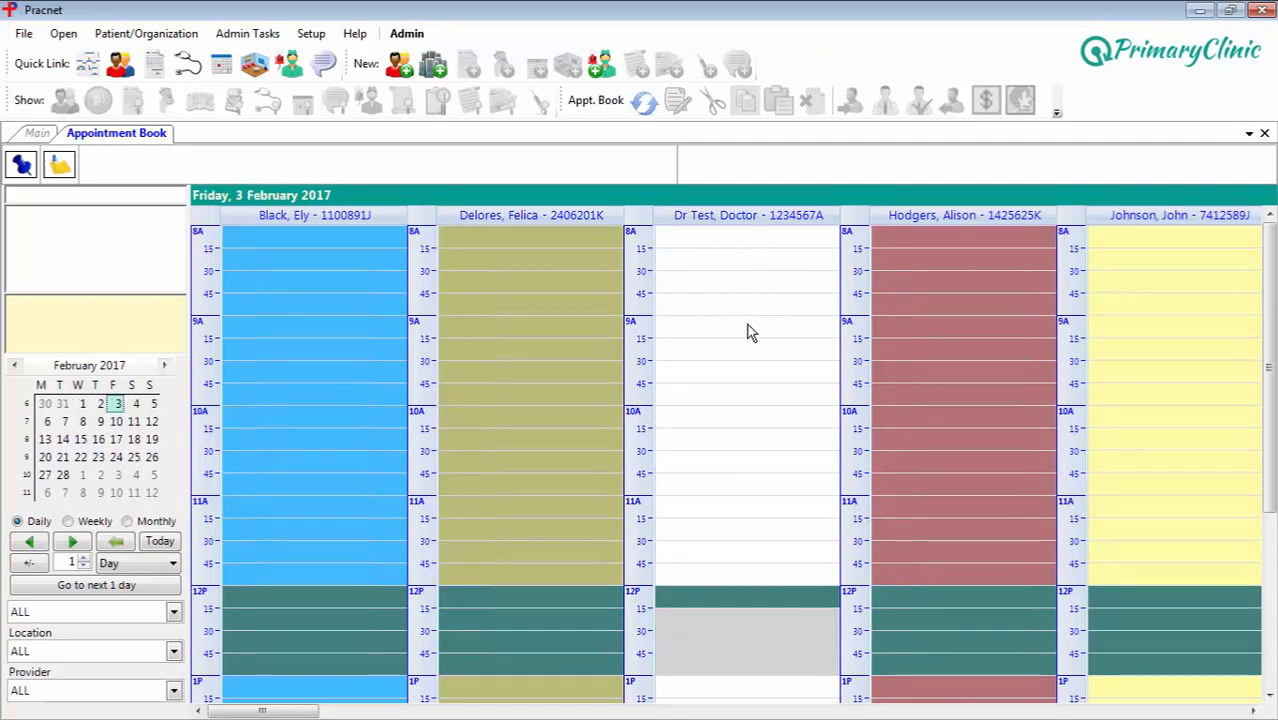
pyautogui.click(116, 421)
pyautogui.click(116, 439)
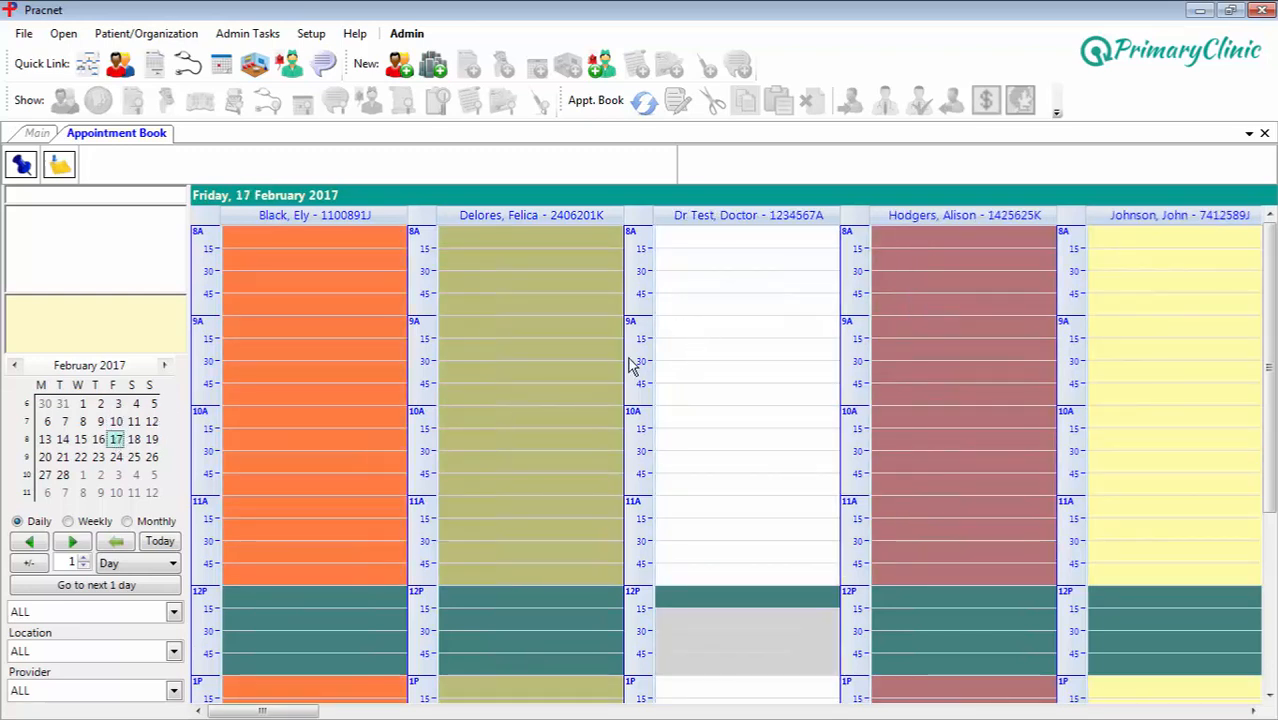